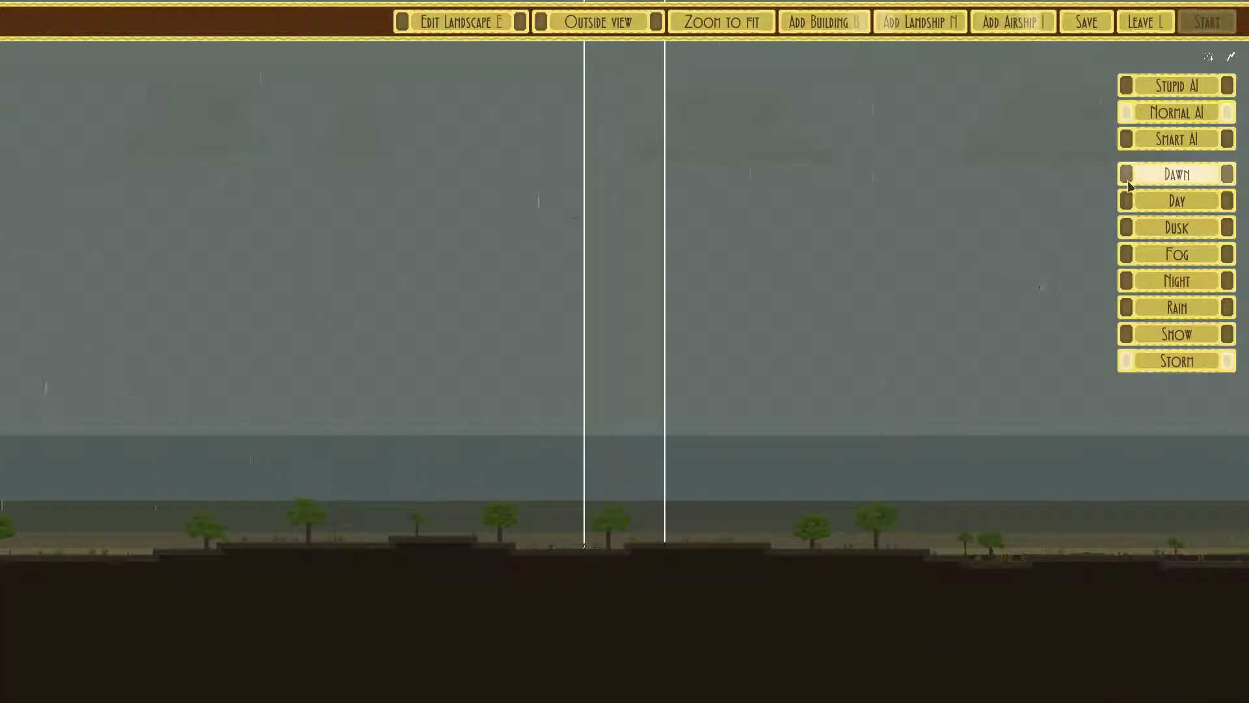
- Switch the battle to daytime and place the Ariel Aircraft Carrier Starter in your starting zone
left_click(1154, 198)
left_click(1011, 22)
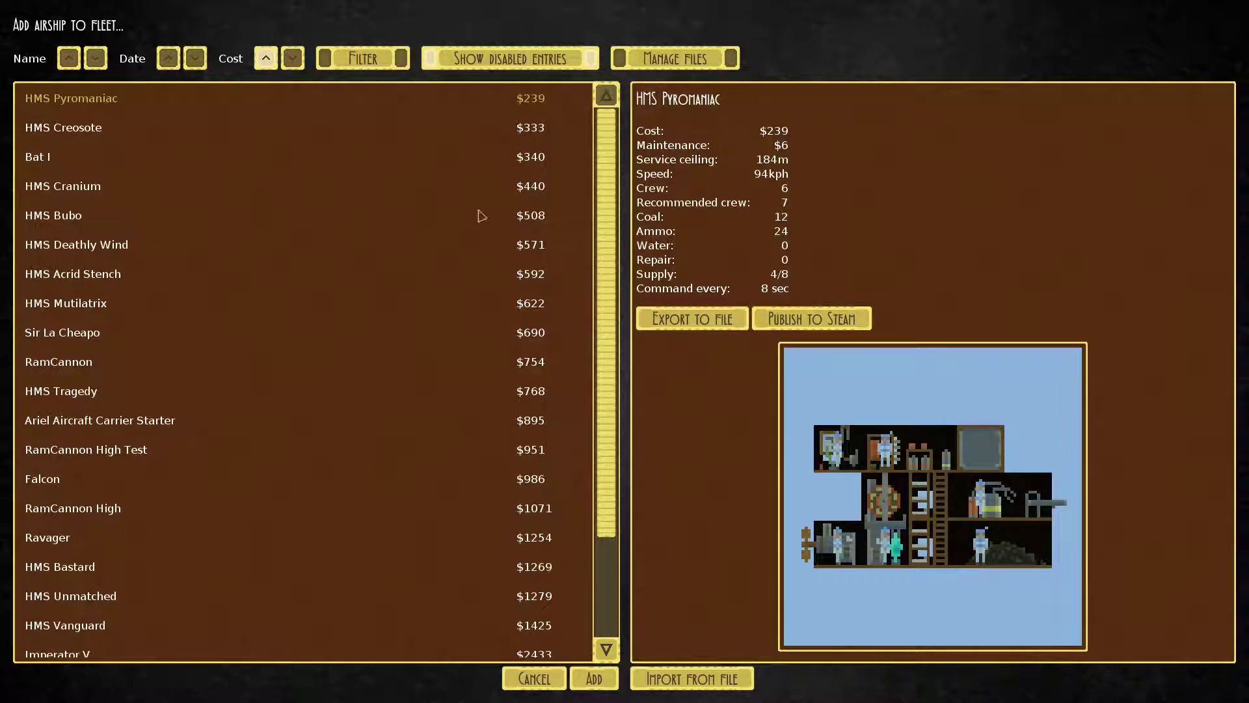
left_click(134, 422)
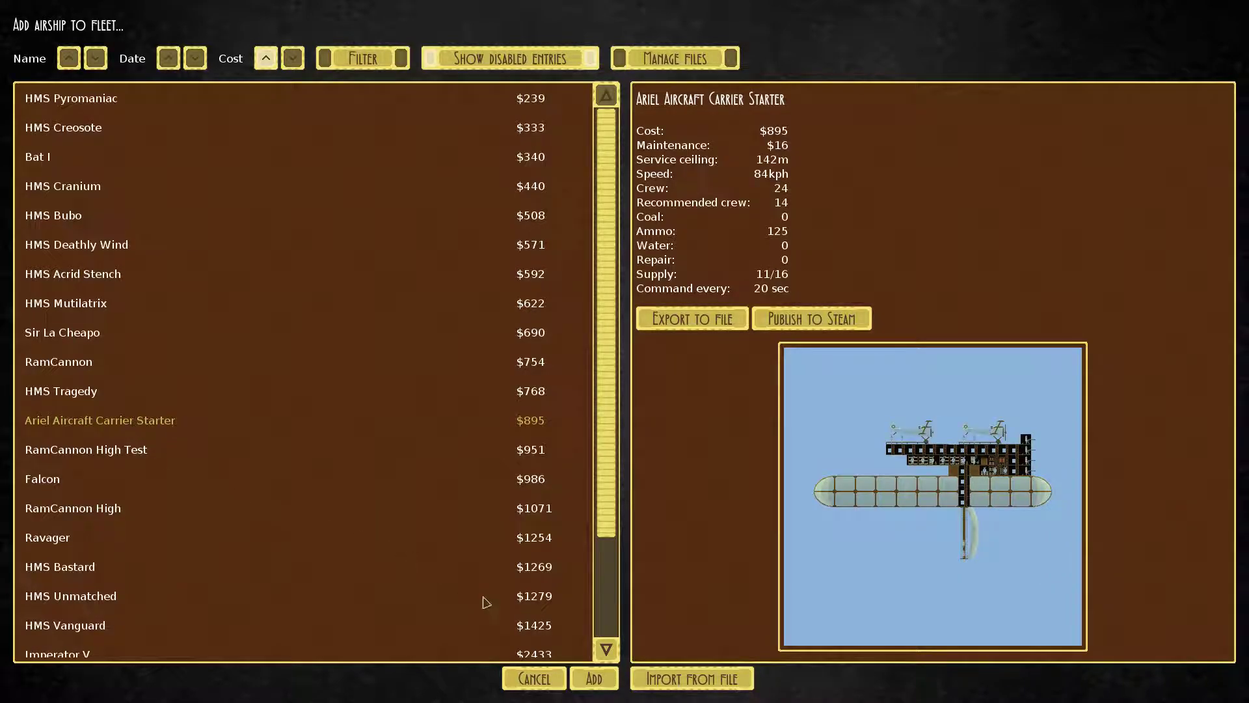
left_click(594, 678)
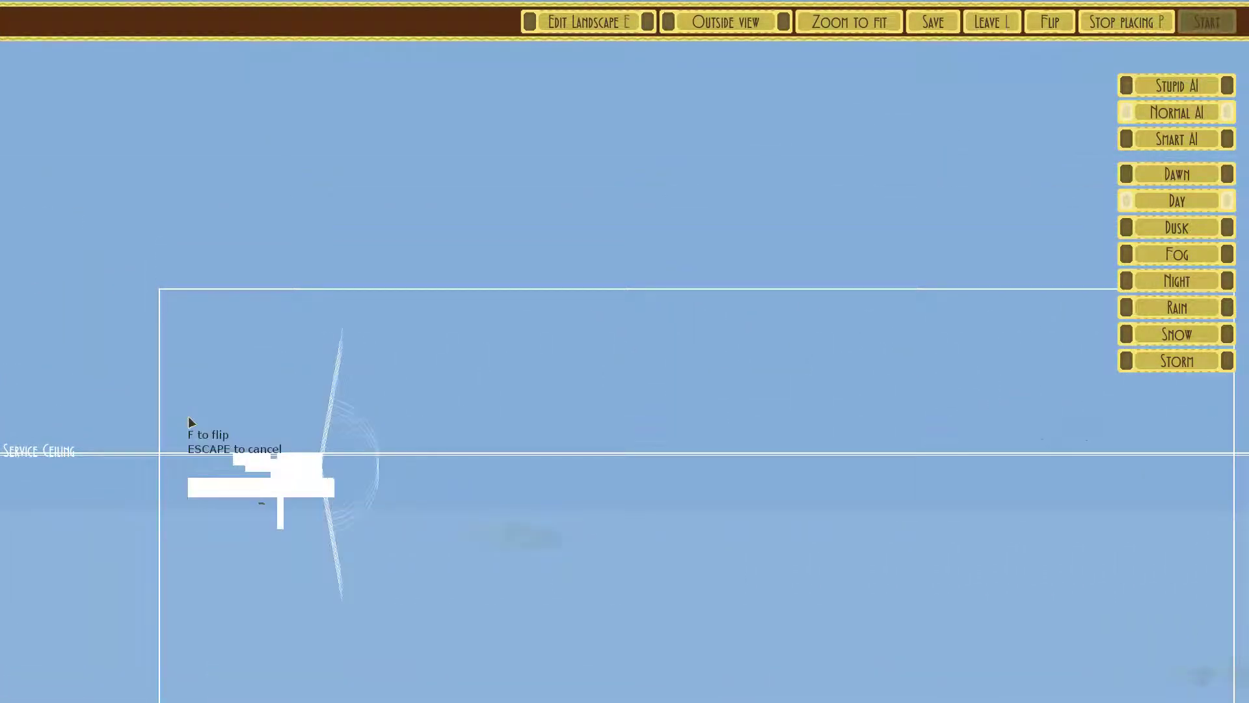
scroll(625, 469, "right", 5)
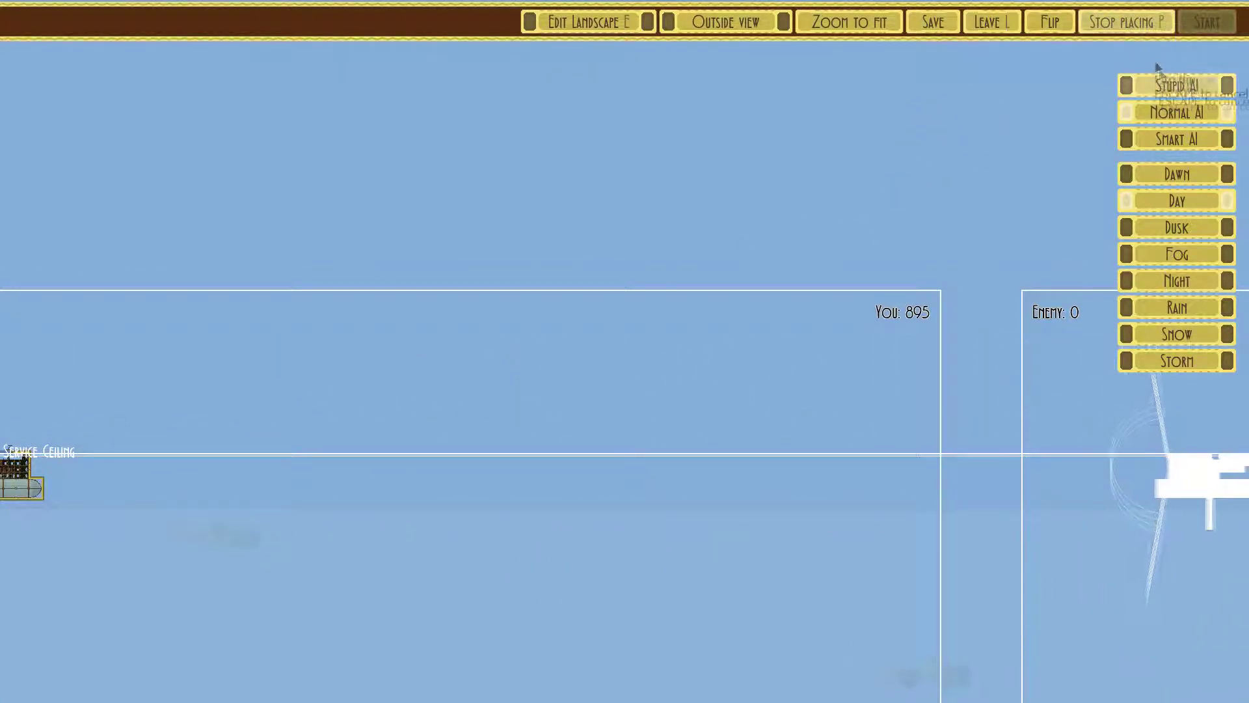
left_click(1127, 22)
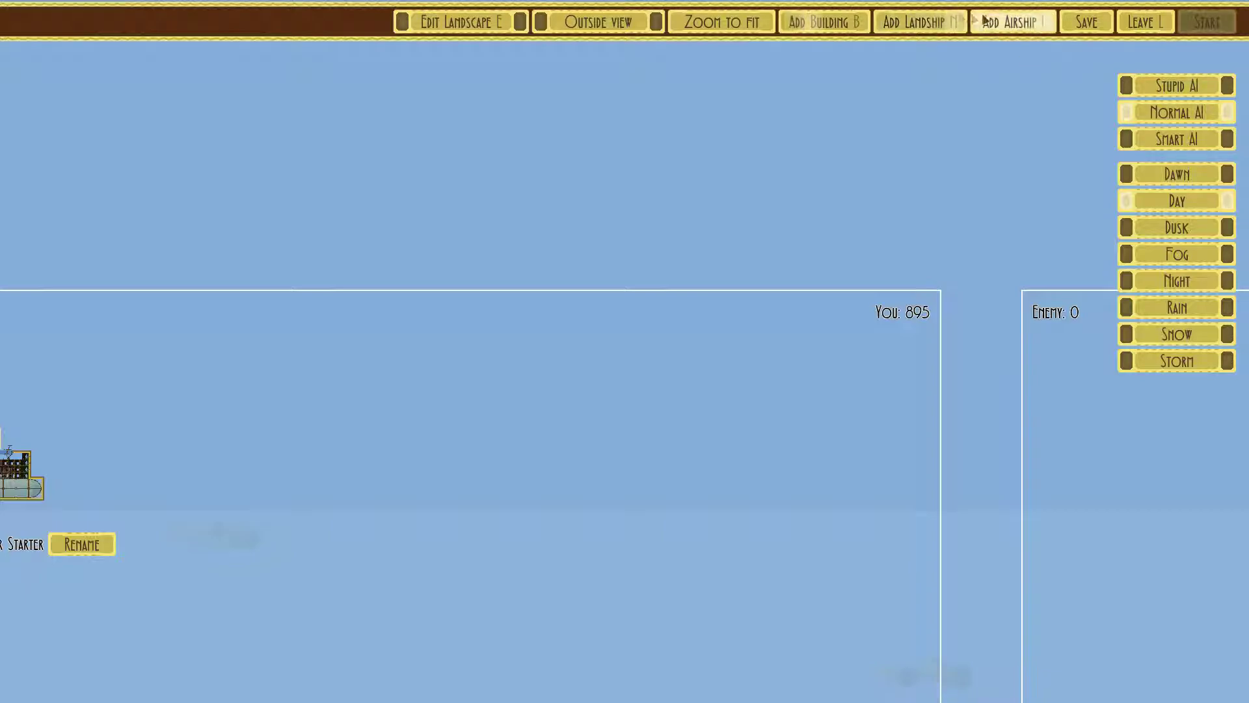
left_click(1008, 21)
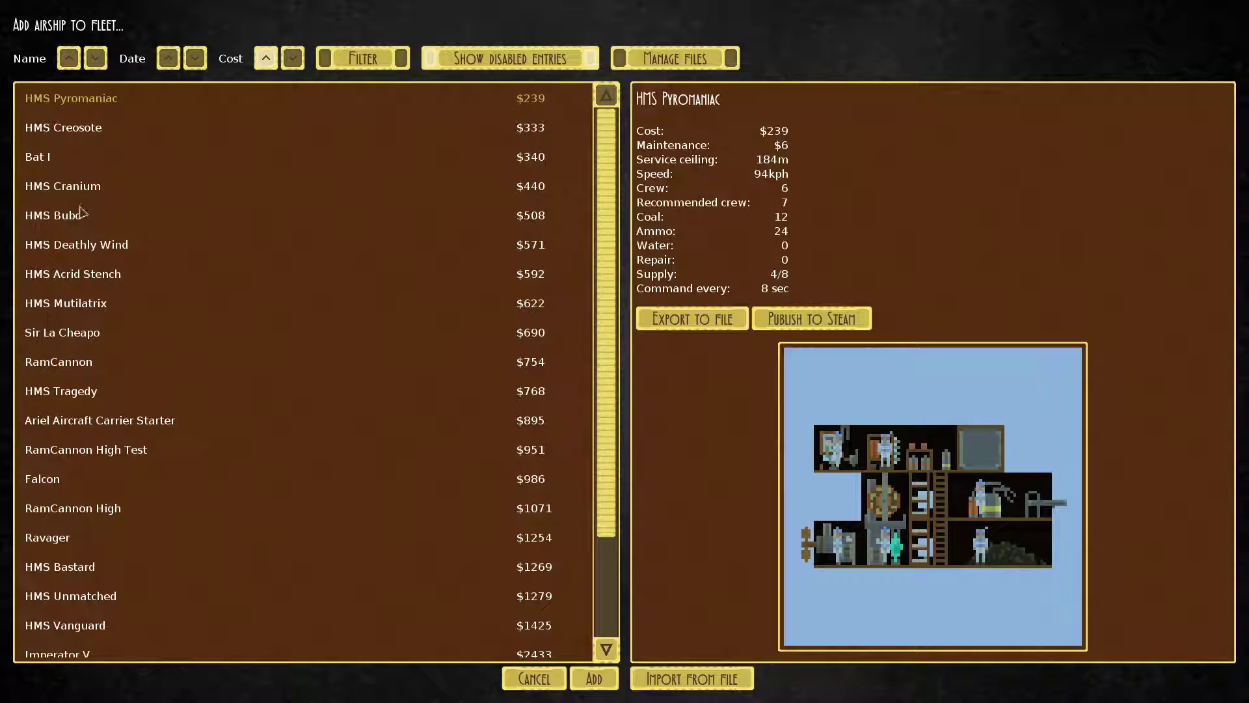
- Place HMS Mutilatrix in the enemy zone and start the battle against the carrier
left_click(74, 310)
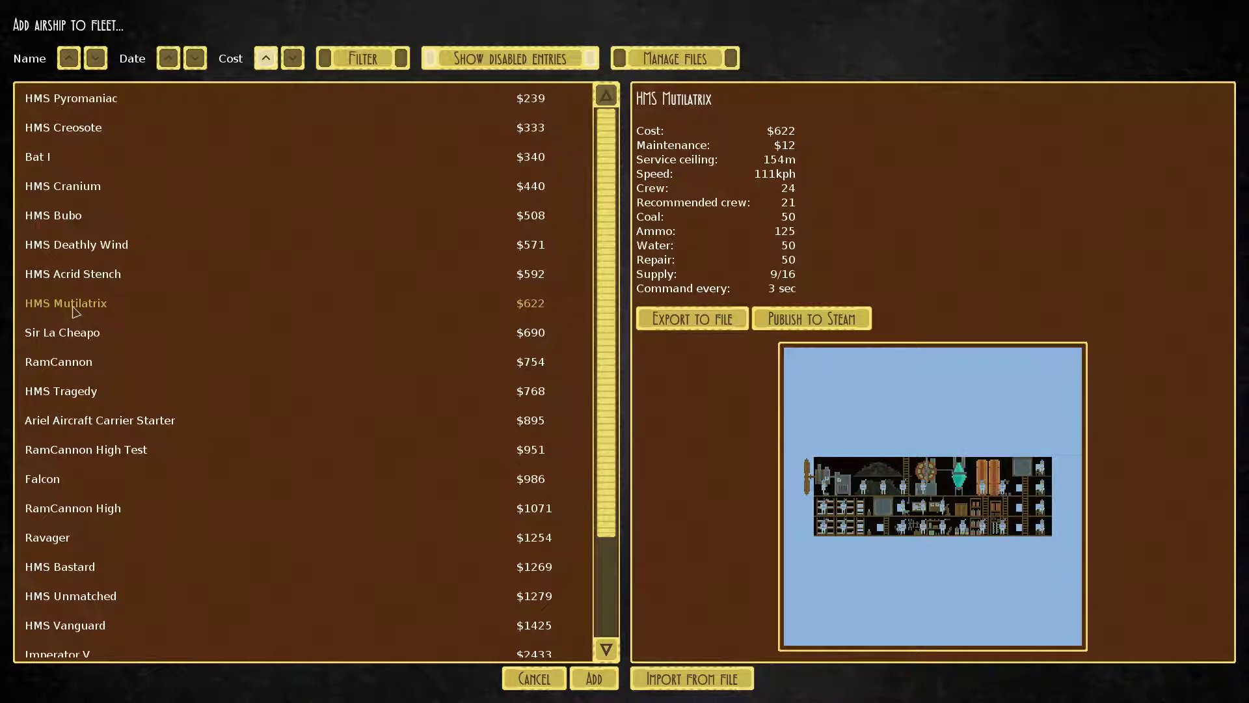
left_click(594, 678)
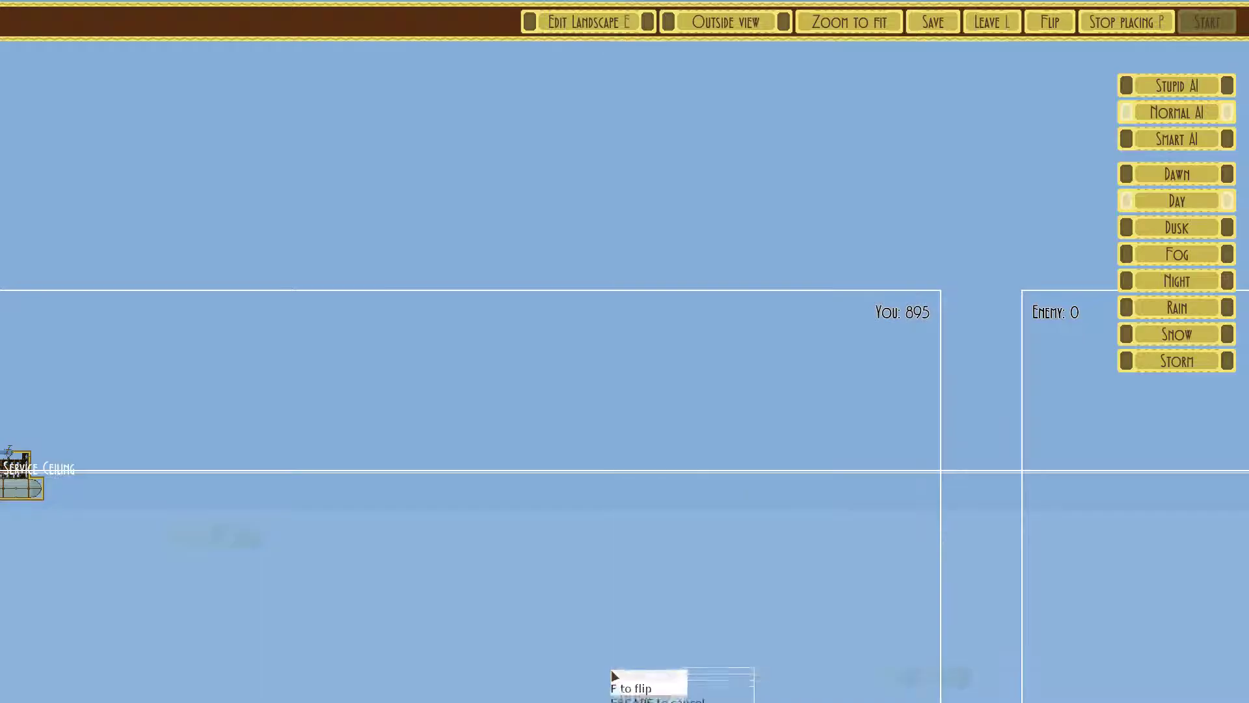
scroll(693, 280, "down", 3)
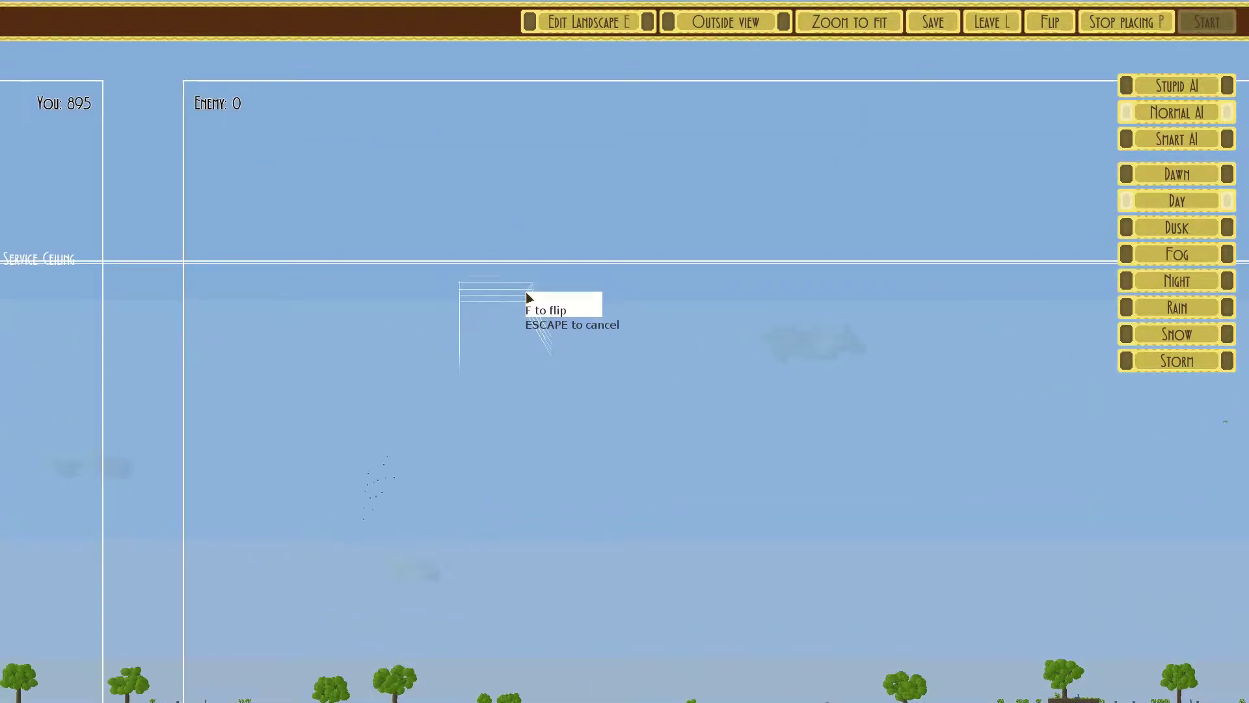
scroll(526, 291, "up", 3)
left_click(854, 314)
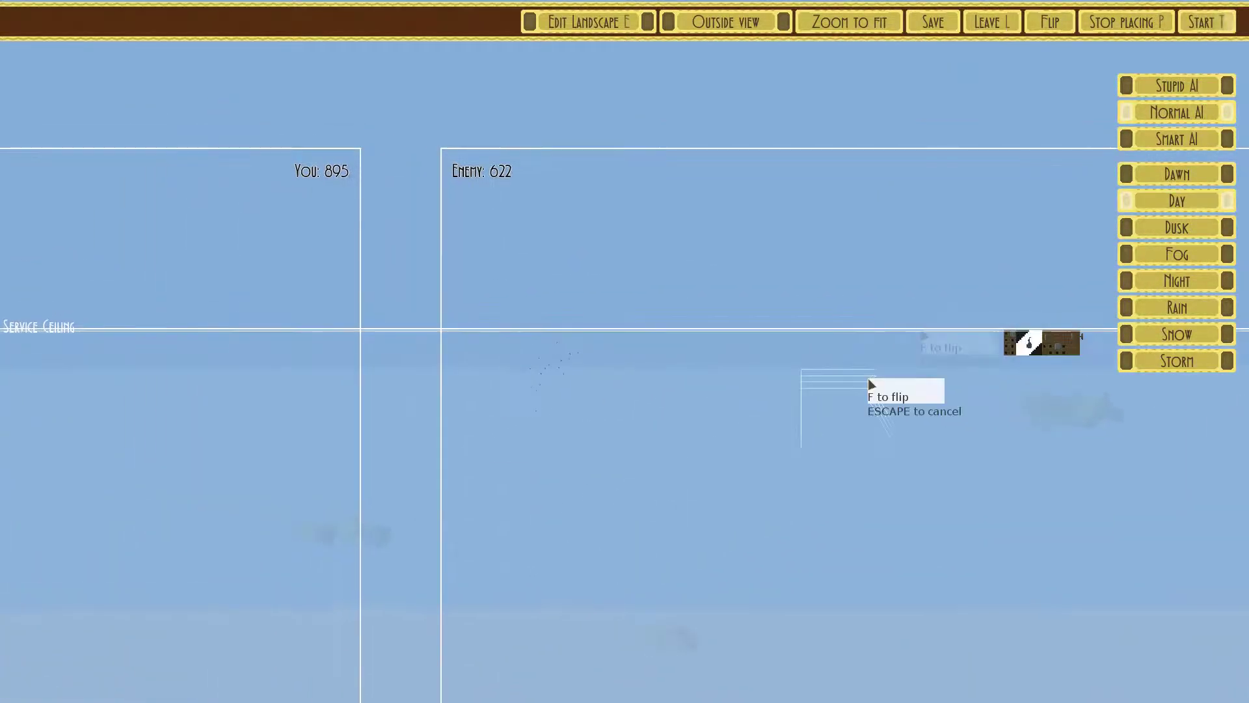
left_click(1207, 23)
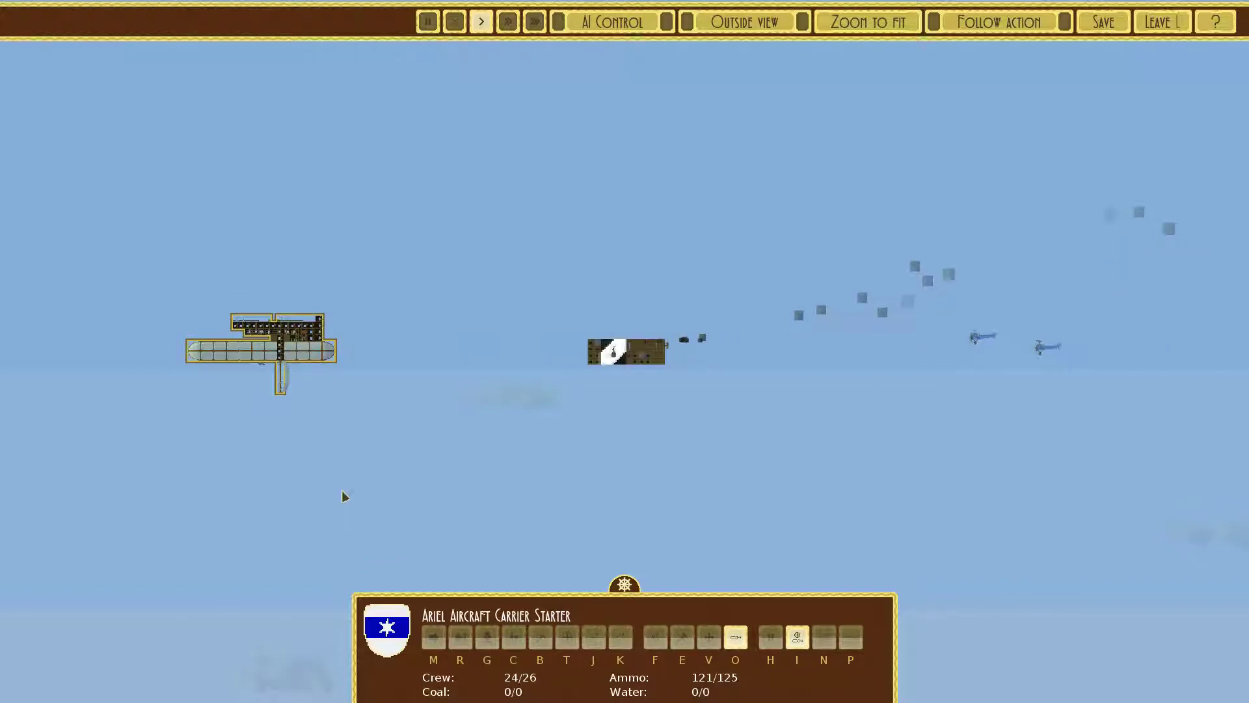
scroll(432, 408, "up", 4)
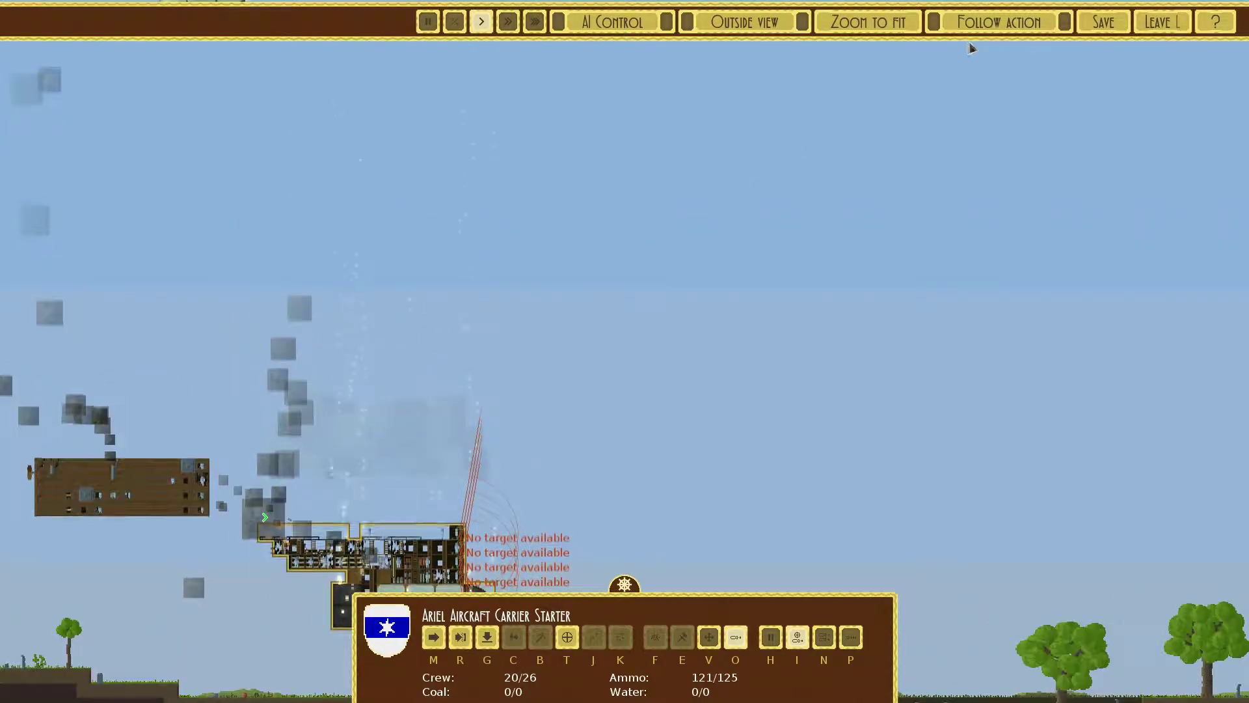
- Leave the battle after the carrier goes down, confirming the Exit combat prompt
key("Escape")
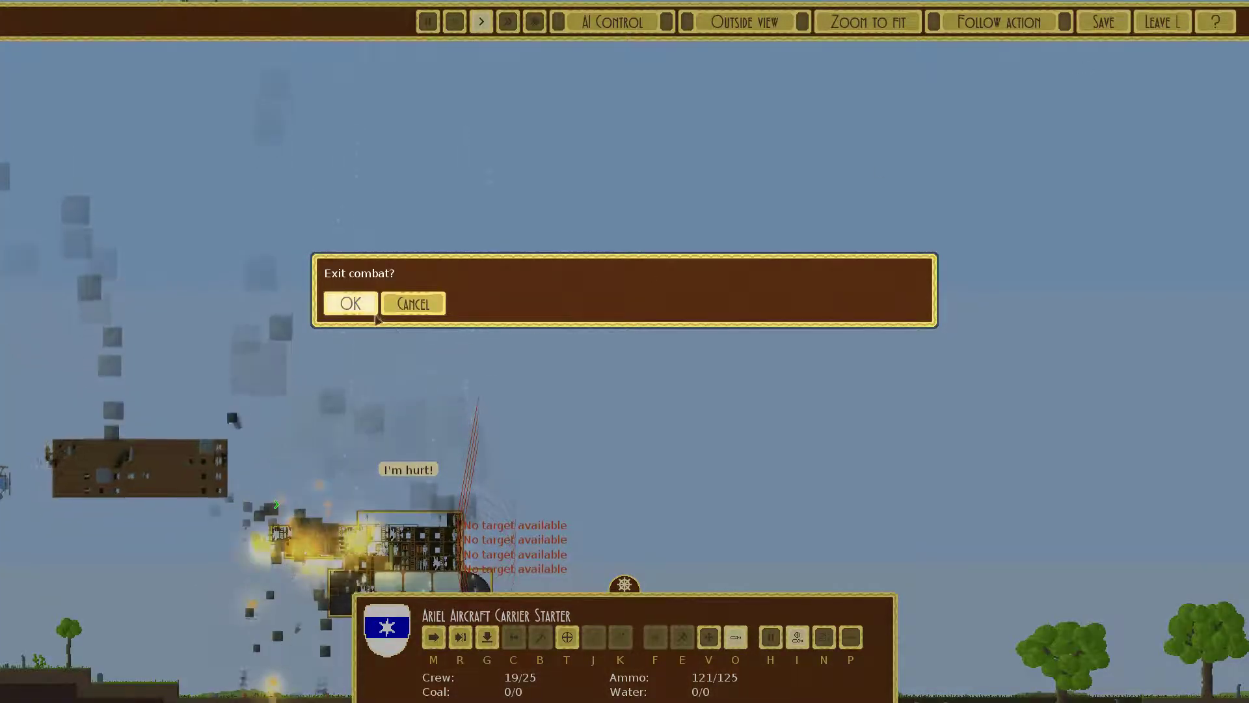
left_click(349, 304)
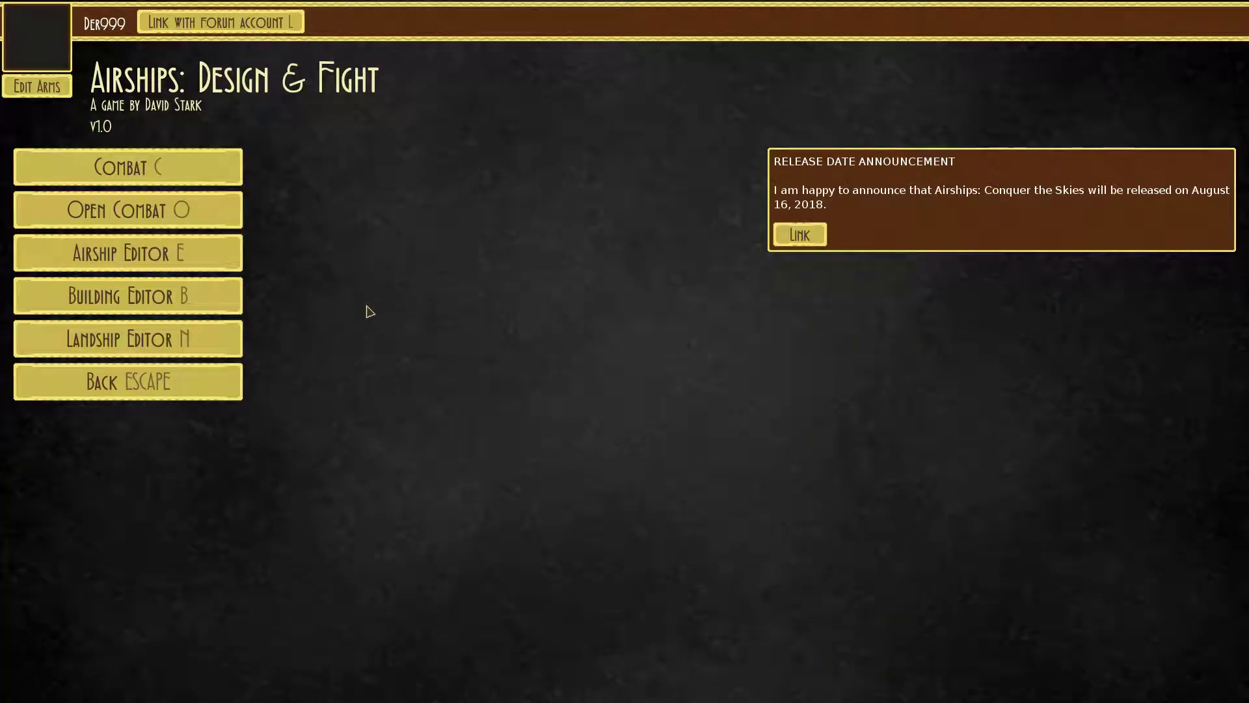
- Begin a new daytime Open Combat with the Ariel Aircraft Carrier Starter in your starting zone
left_click(146, 210)
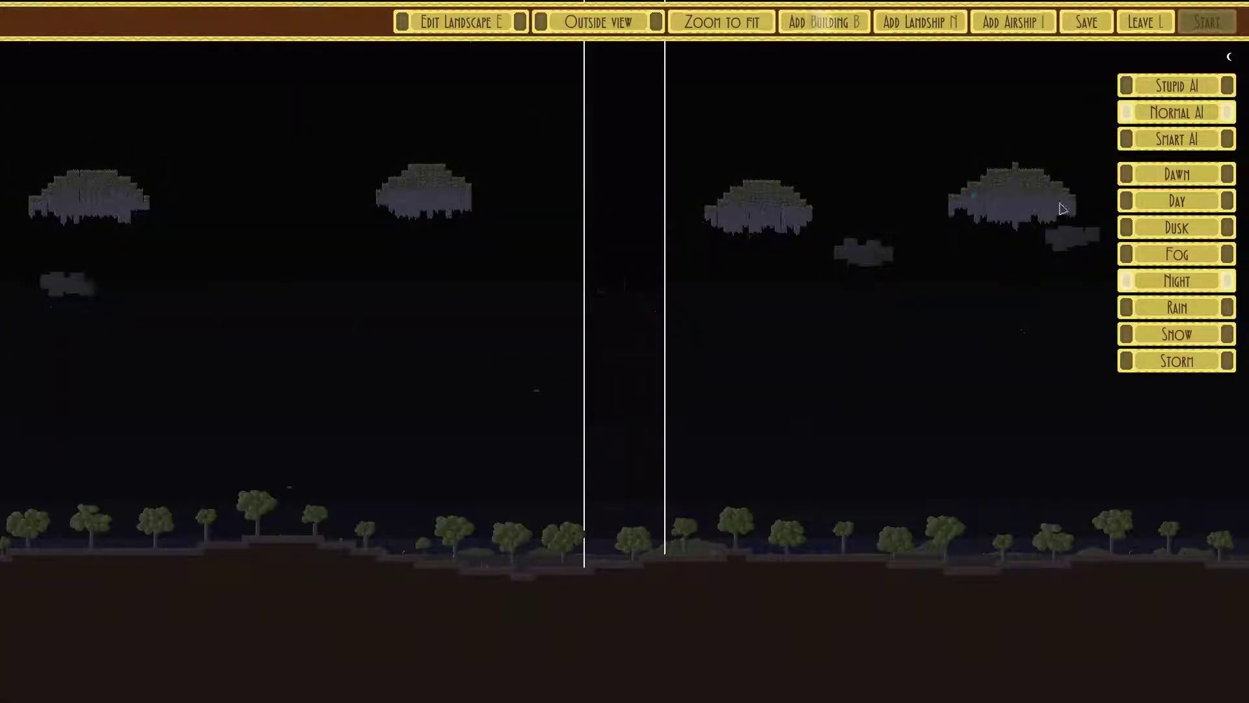
left_click(1191, 205)
left_click(1013, 22)
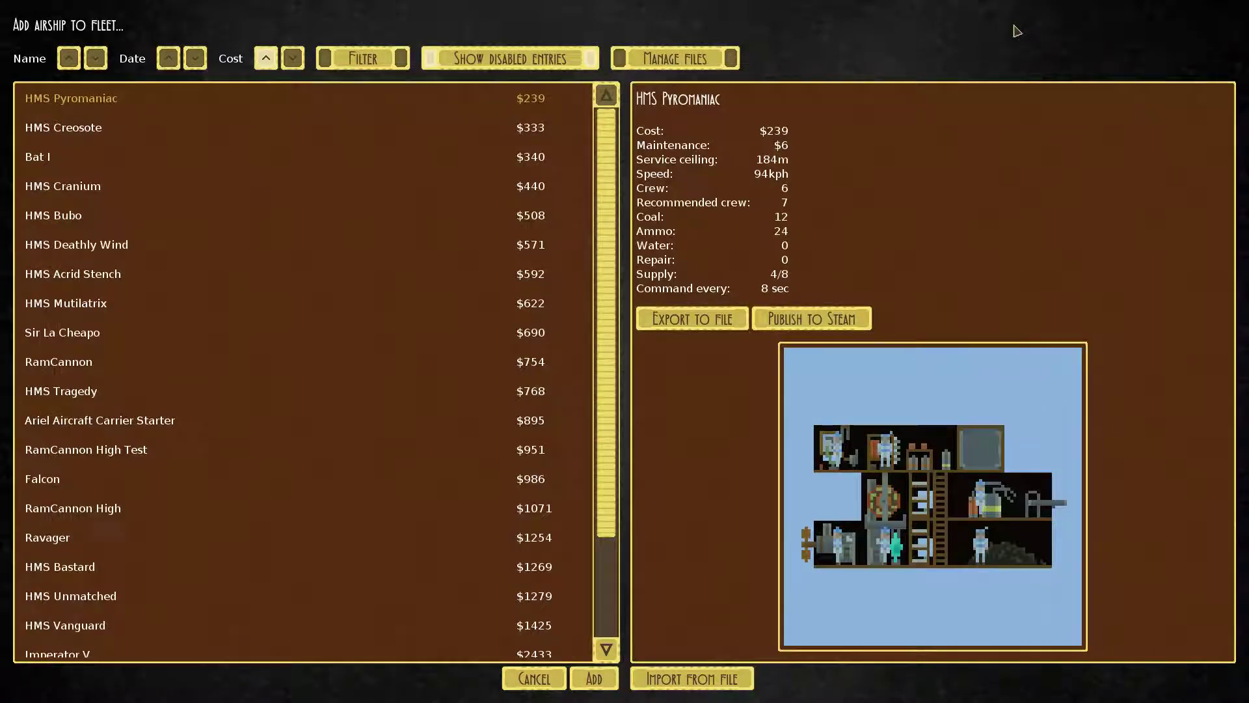
left_click(97, 420)
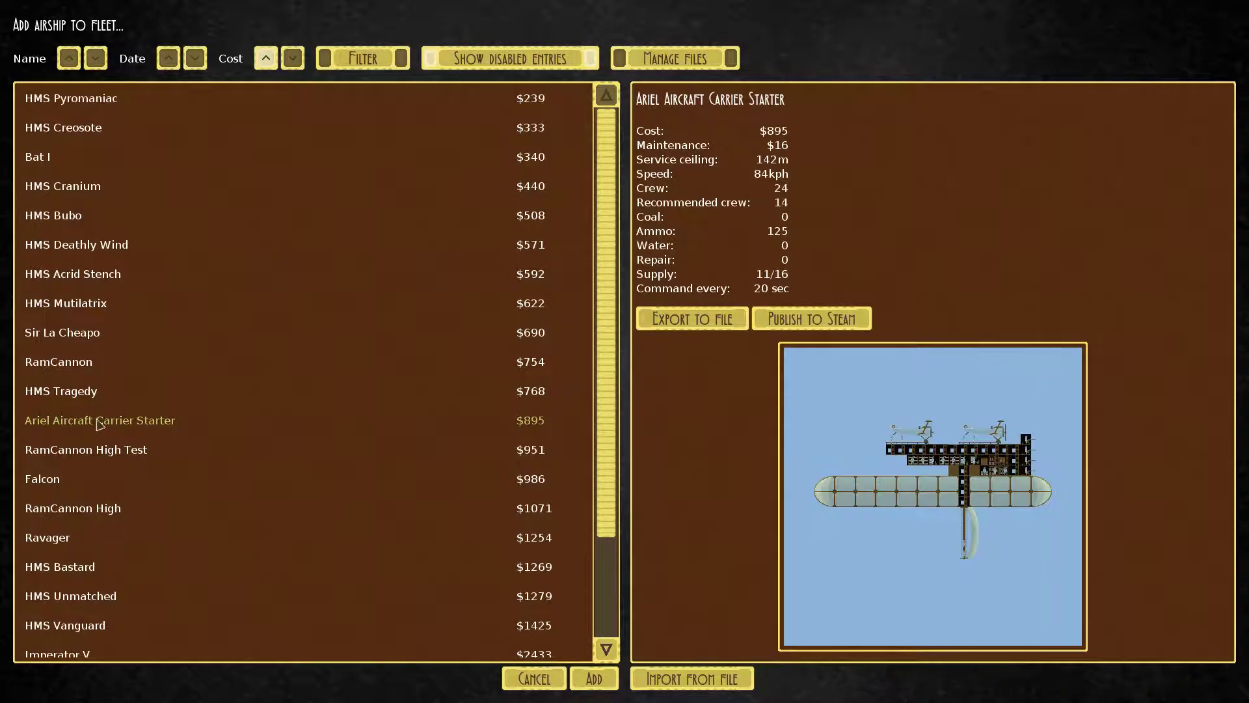
left_click(591, 680)
scroll(468, 445, "up", 3)
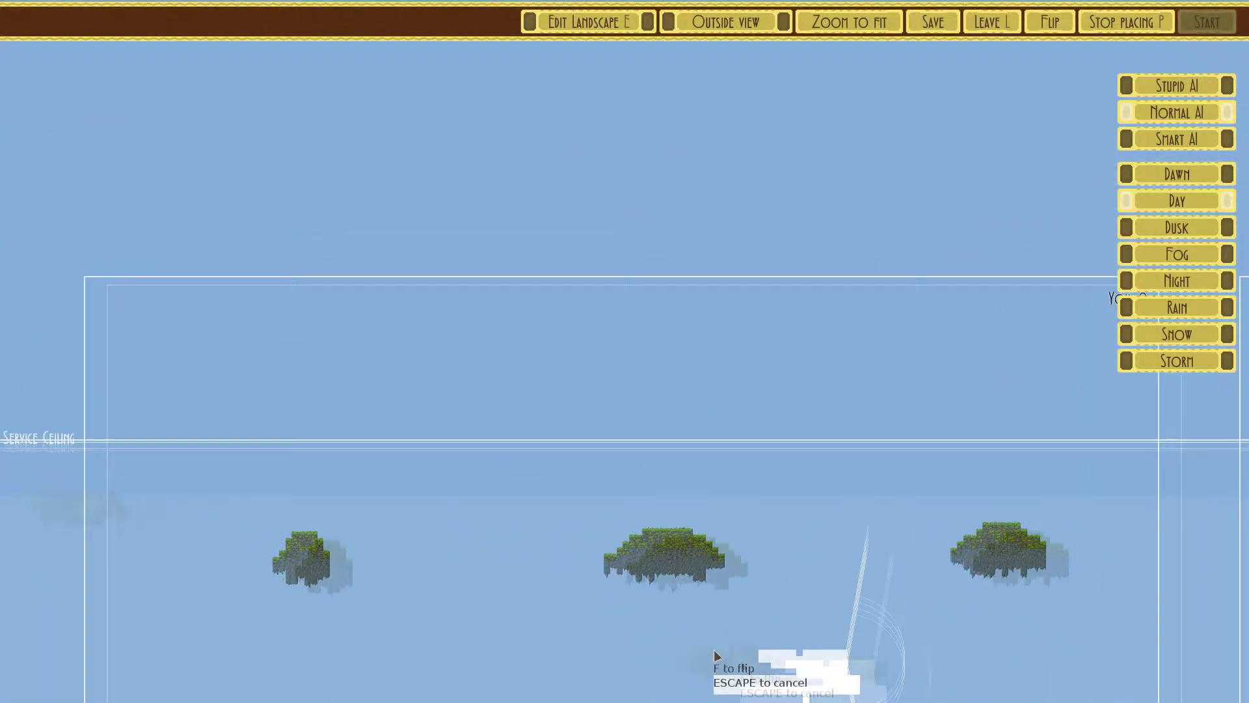
scroll(468, 446, "down", 3)
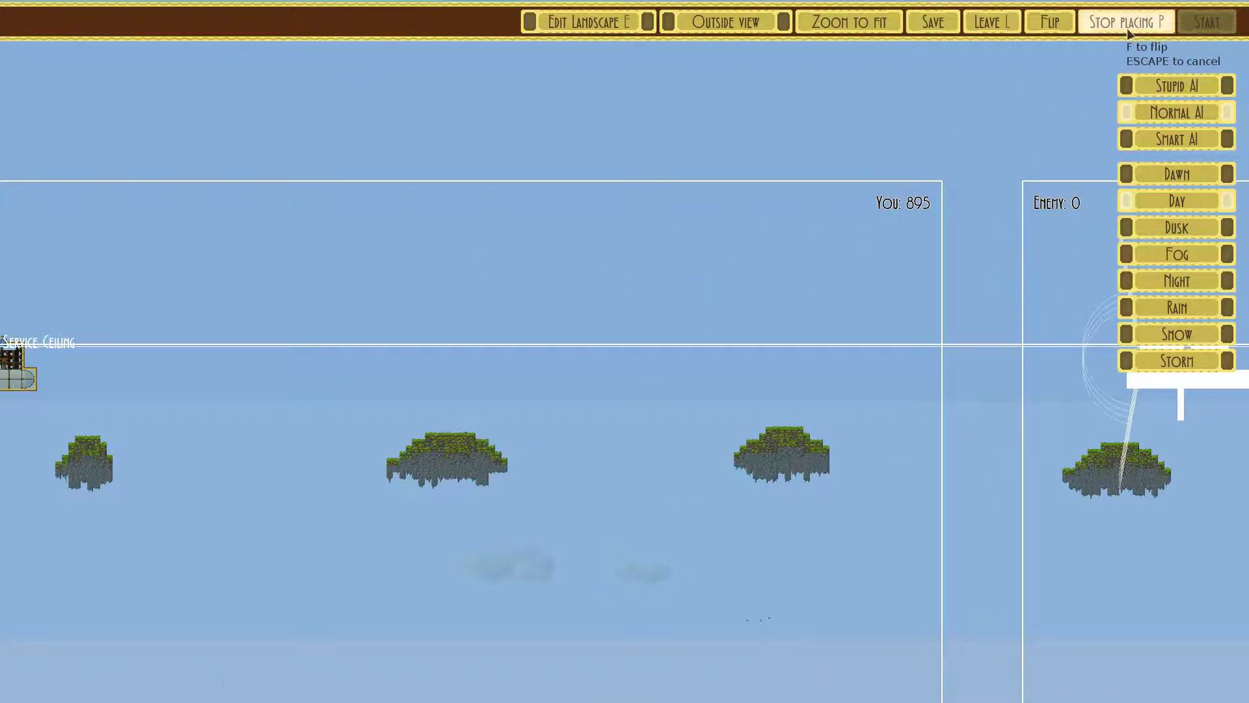
left_click(1127, 27)
- Compare stats of HMS Mutilatrix, Tragedy, Acrid Stench, Deathly Wind, Bubo and RamCannon
left_click(1051, 24)
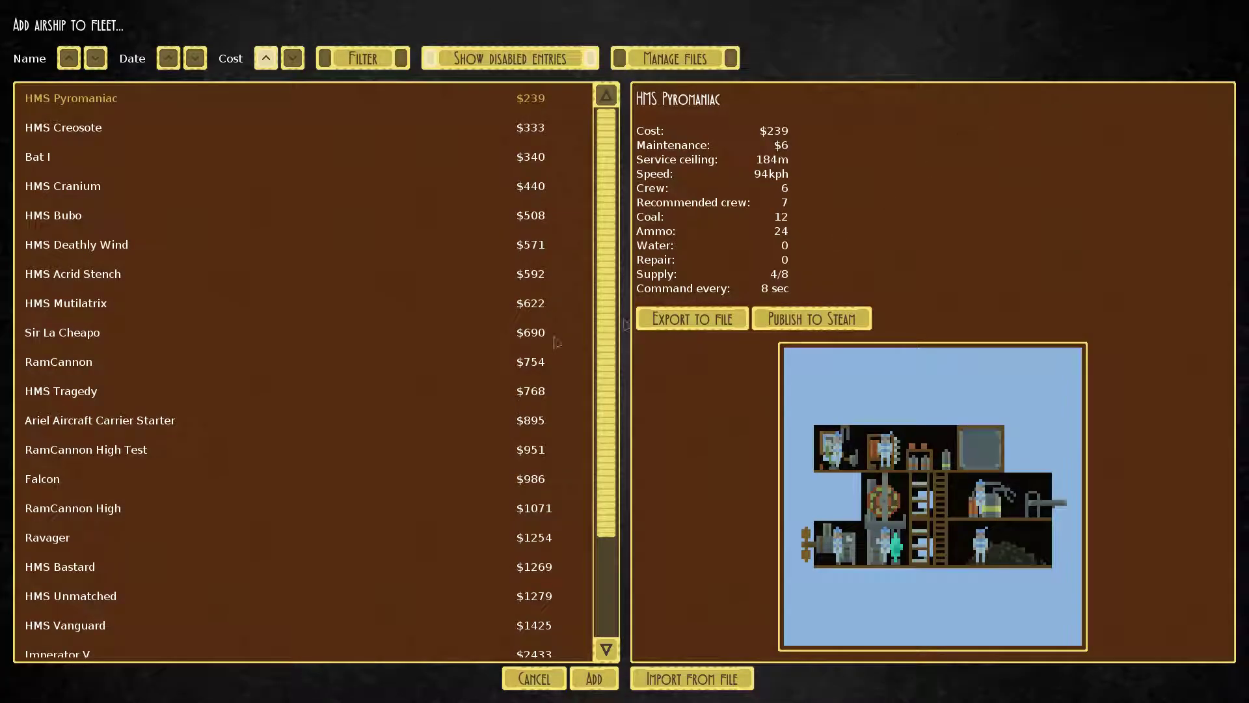
left_click(102, 304)
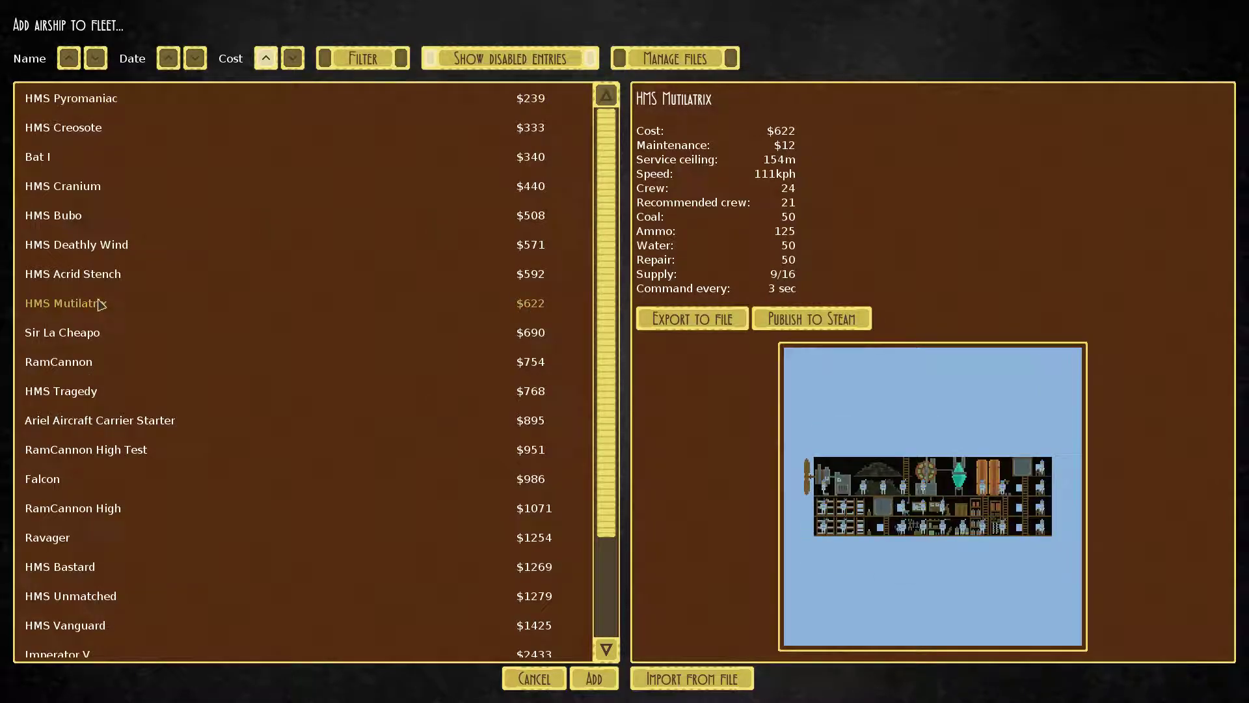
left_click(97, 395)
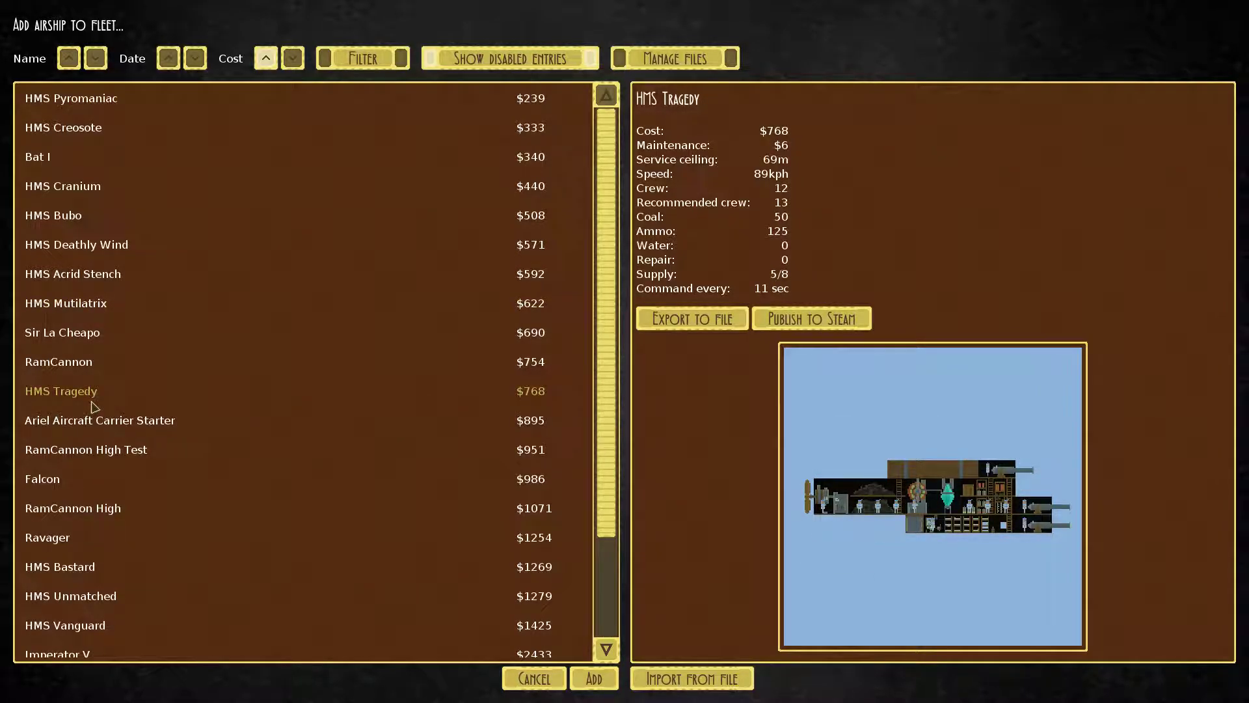
left_click(77, 305)
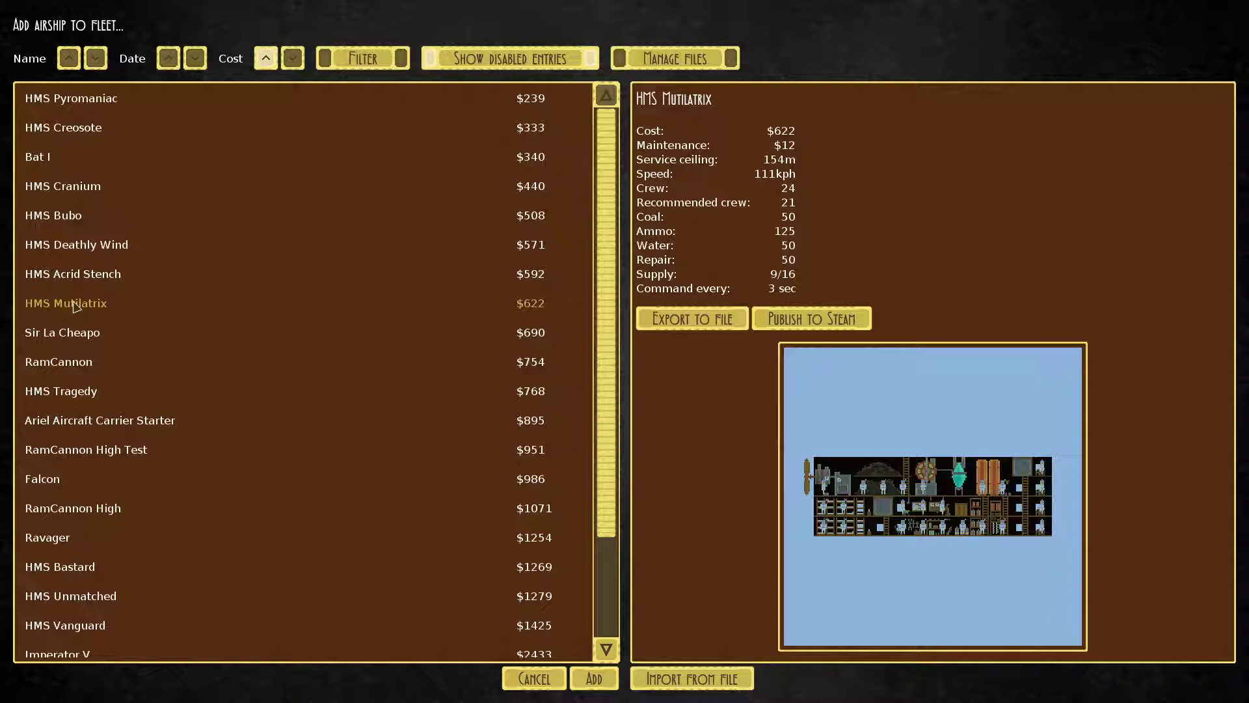
left_click(61, 279)
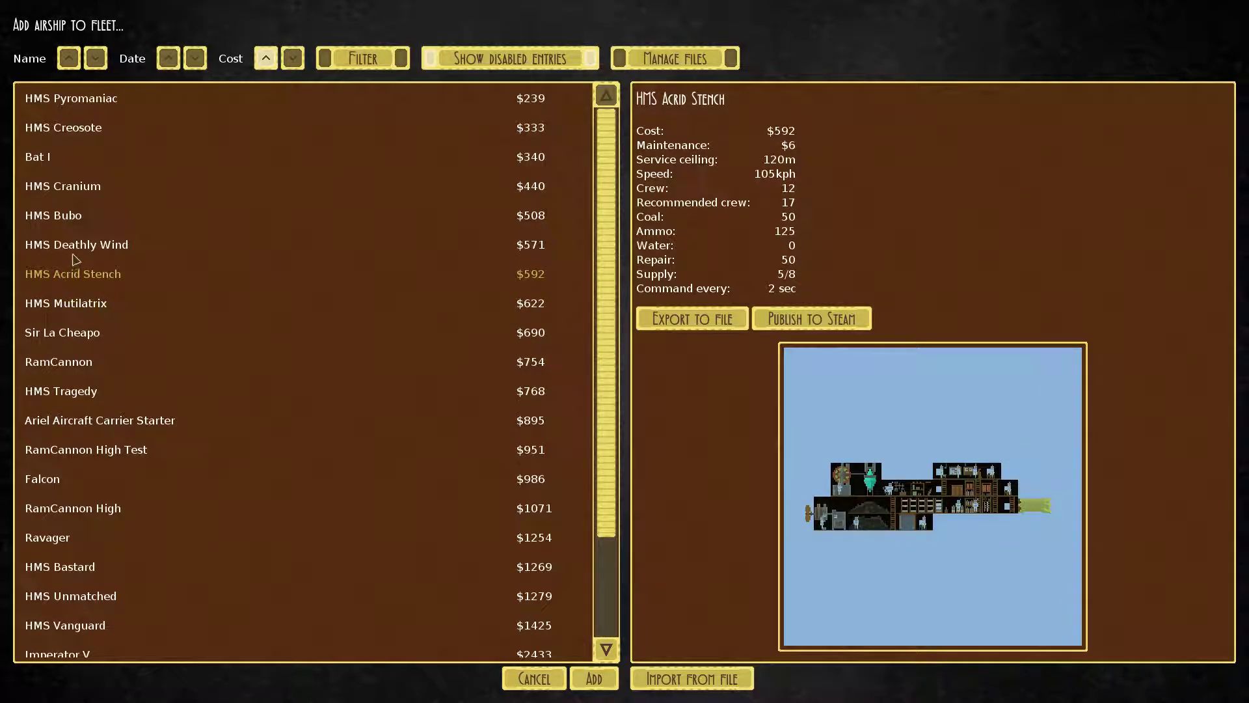
left_click(74, 252)
left_click(74, 224)
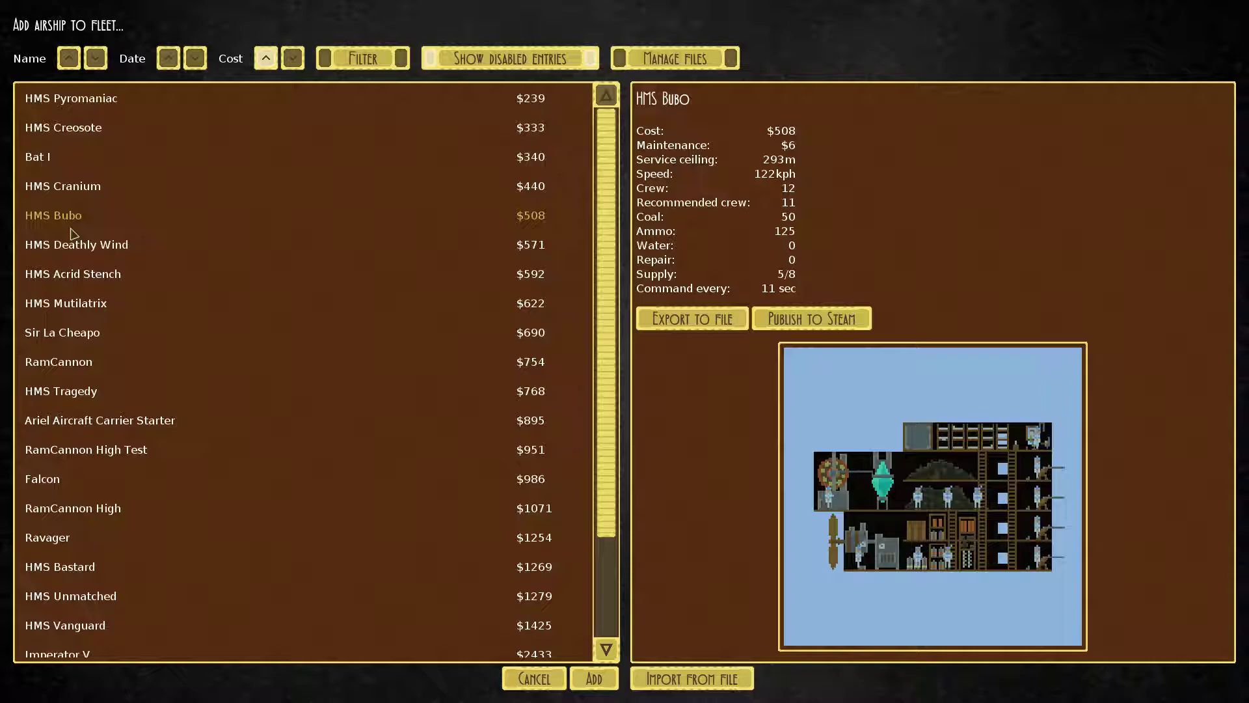
left_click(90, 365)
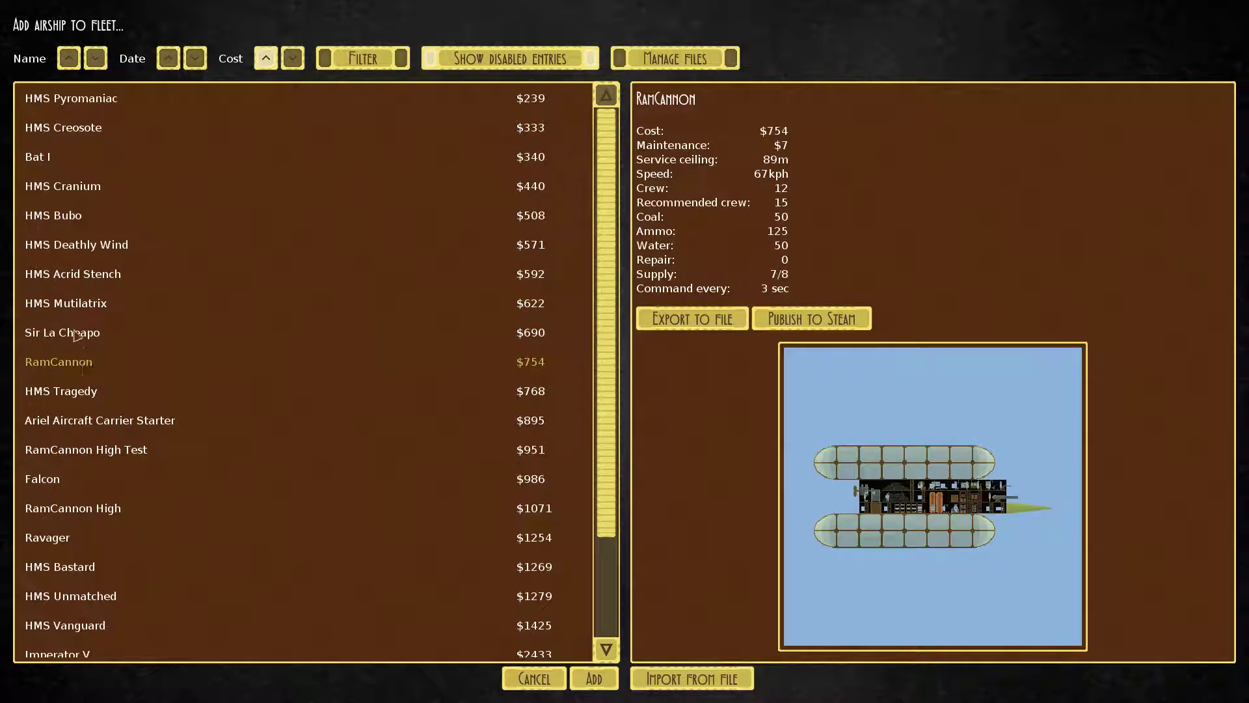
- Review Cranium, Creosote, Pyromaniac and others, then add HMS Mutilatrix as the opponent
left_click(81, 310)
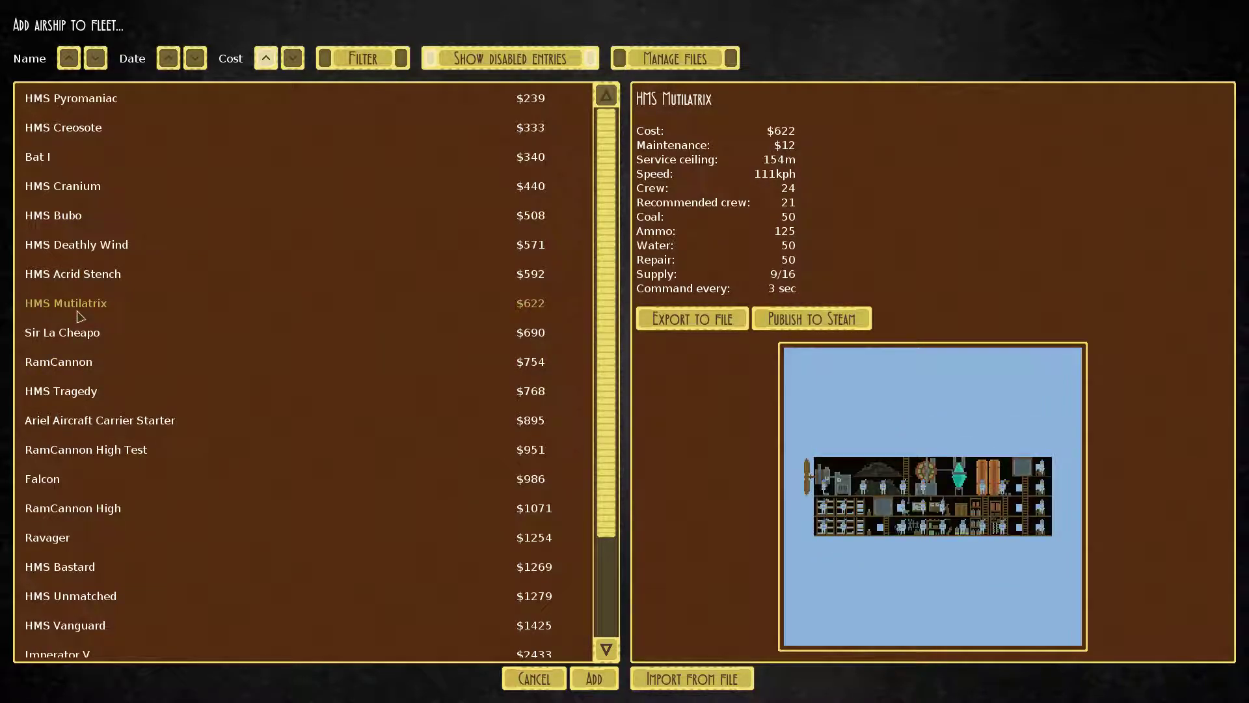
left_click(78, 278)
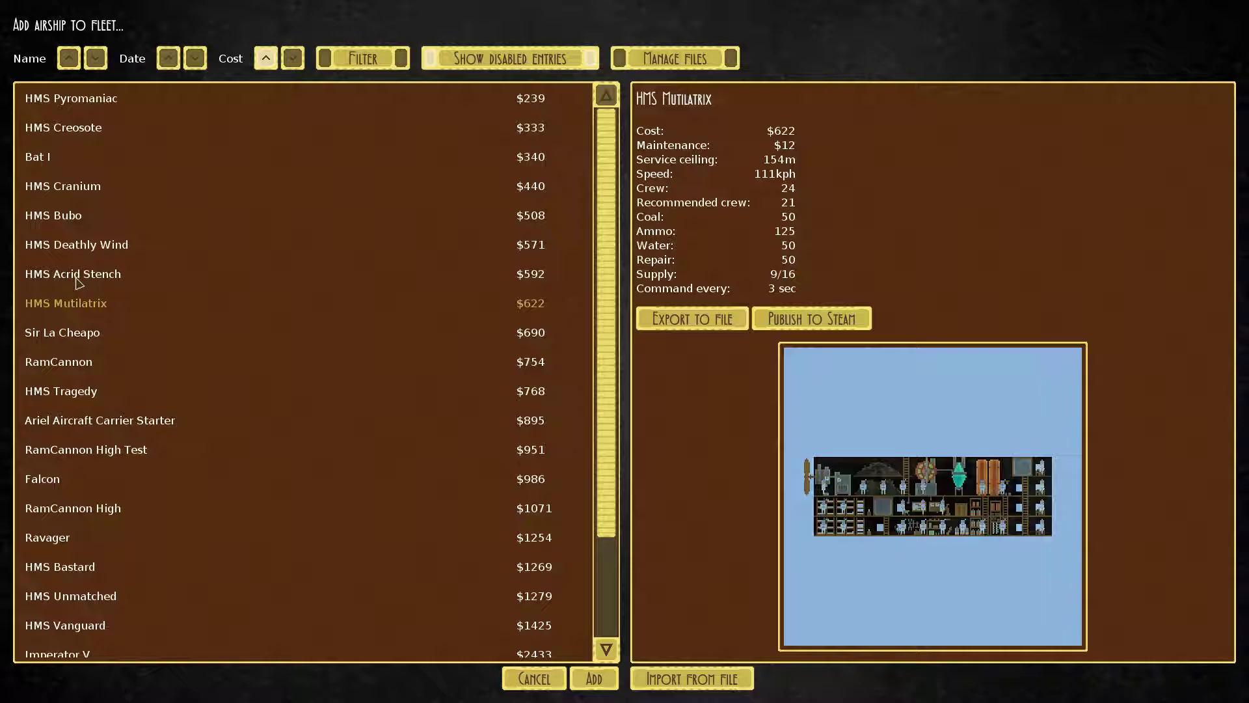
left_click(101, 251)
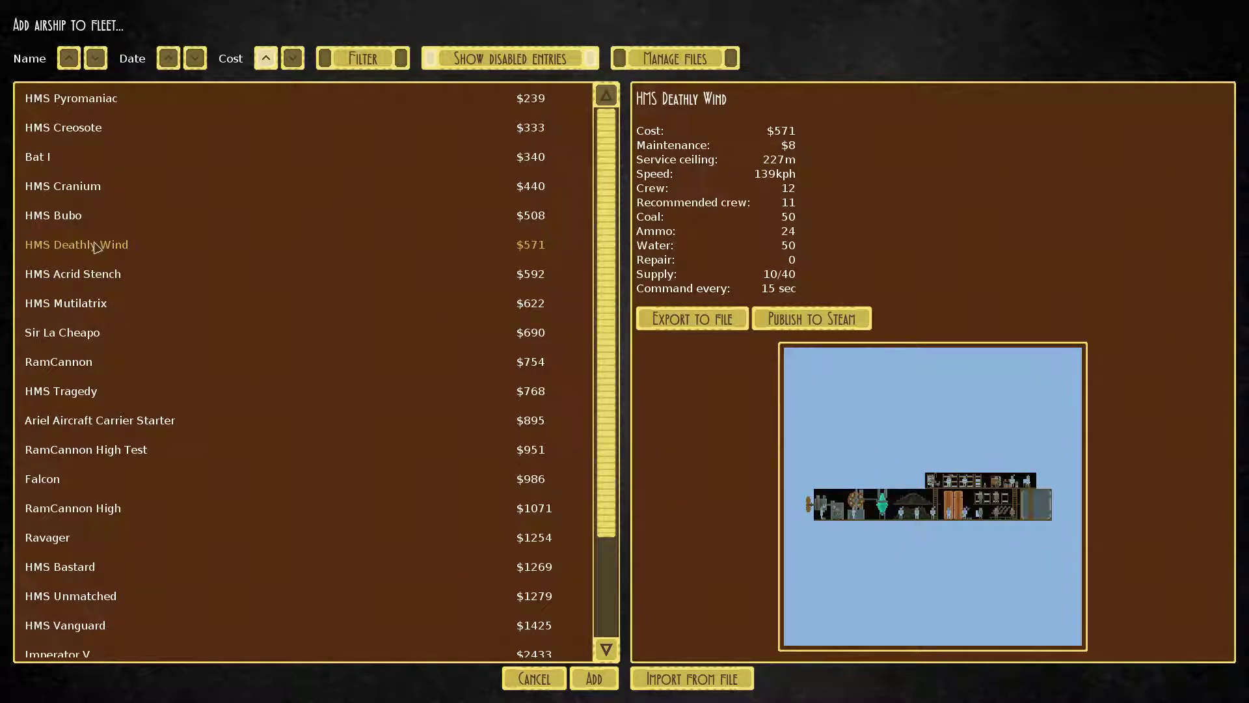
left_click(93, 191)
left_click(79, 132)
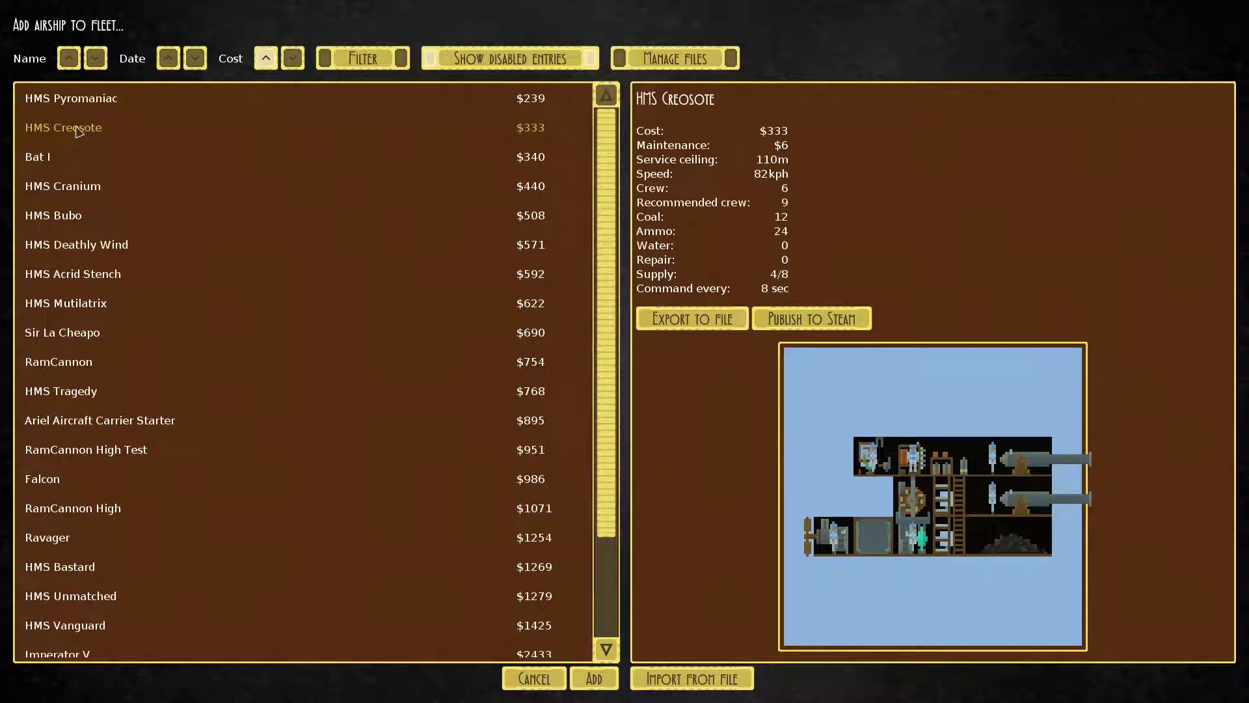
left_click(97, 94)
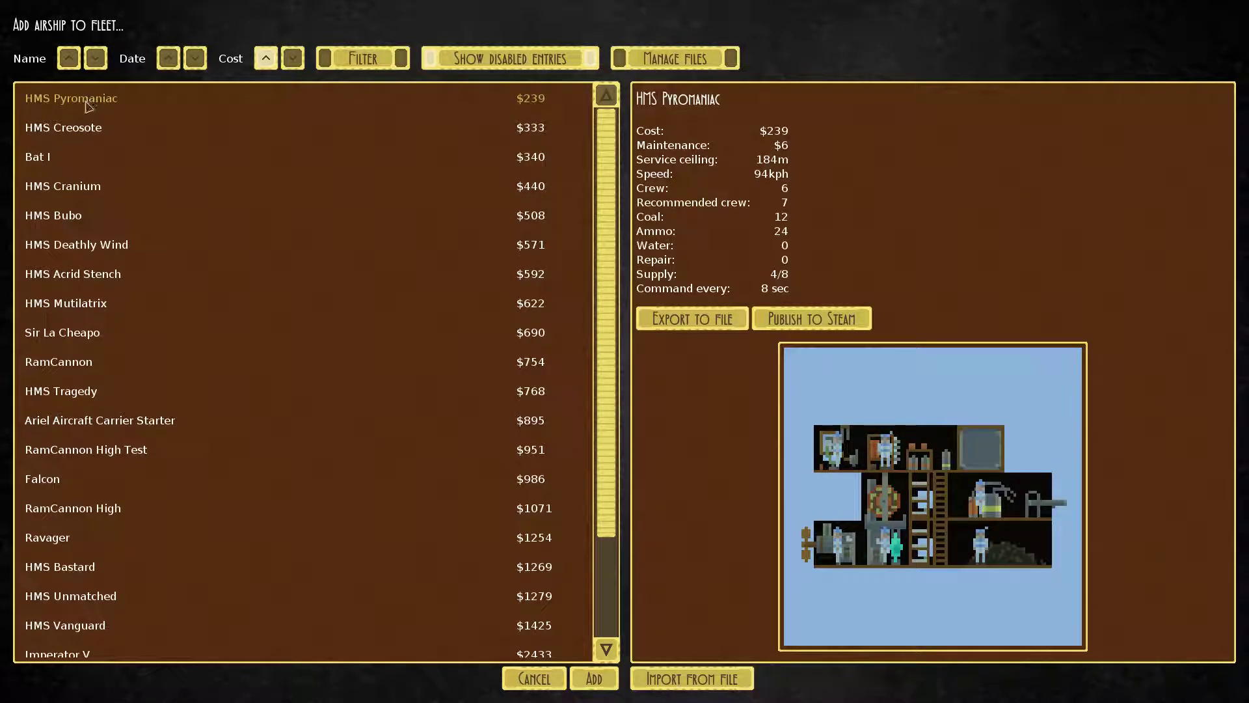
left_click(67, 198)
left_click(66, 241)
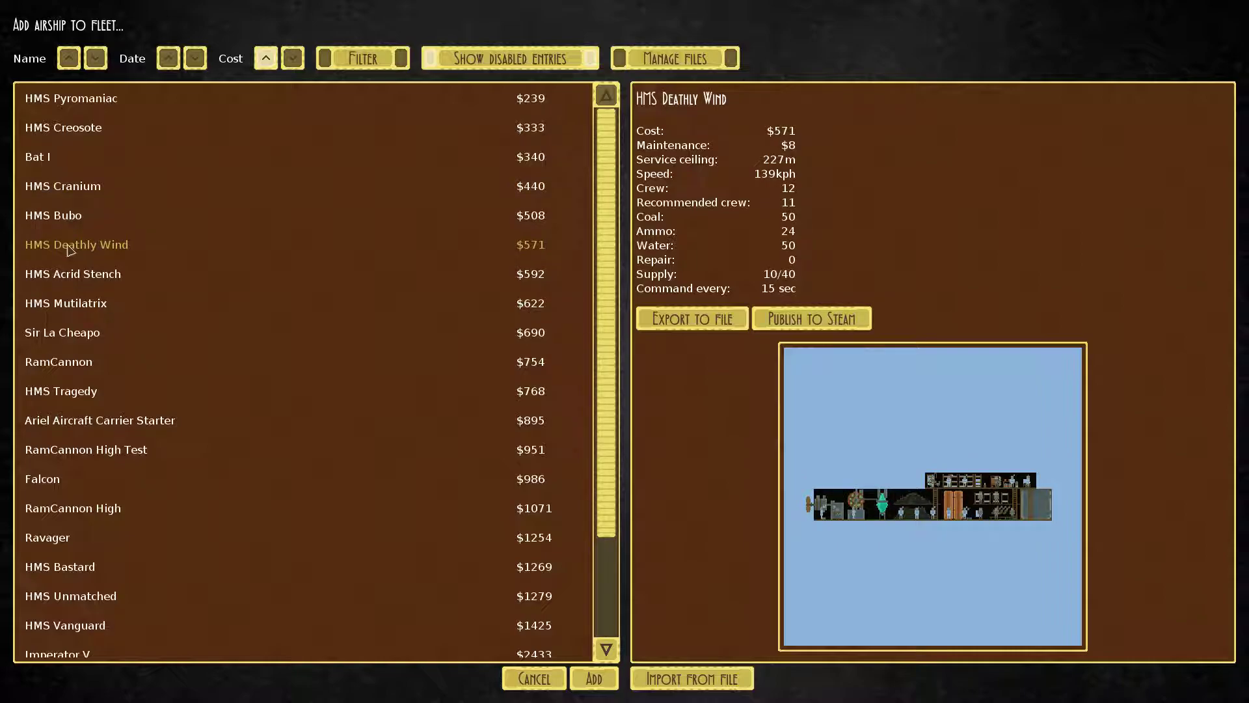
left_click(74, 273)
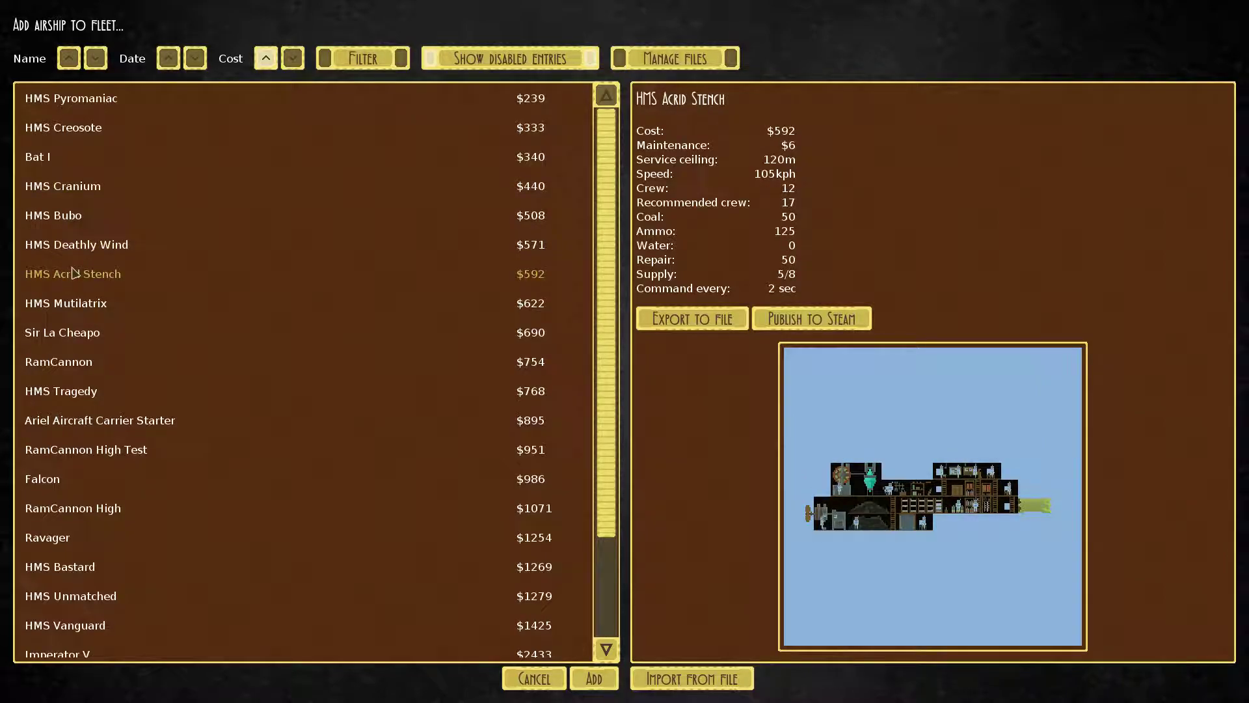
left_click(87, 305)
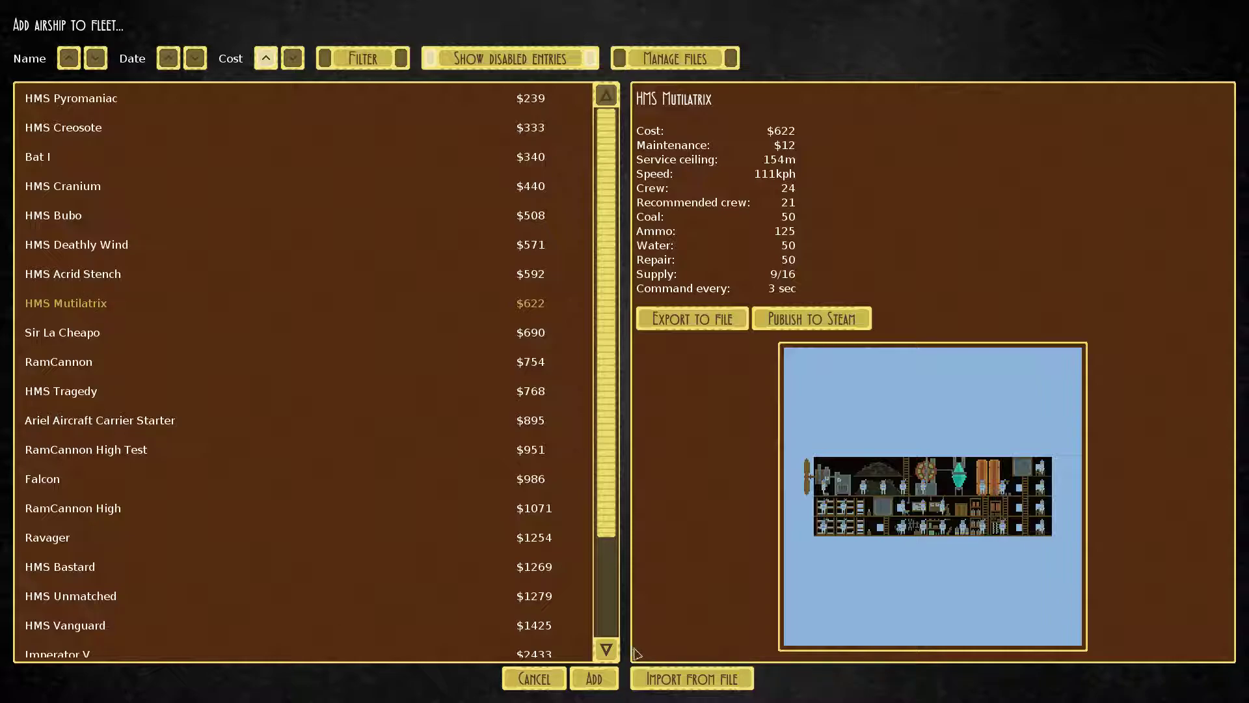
left_click(594, 678)
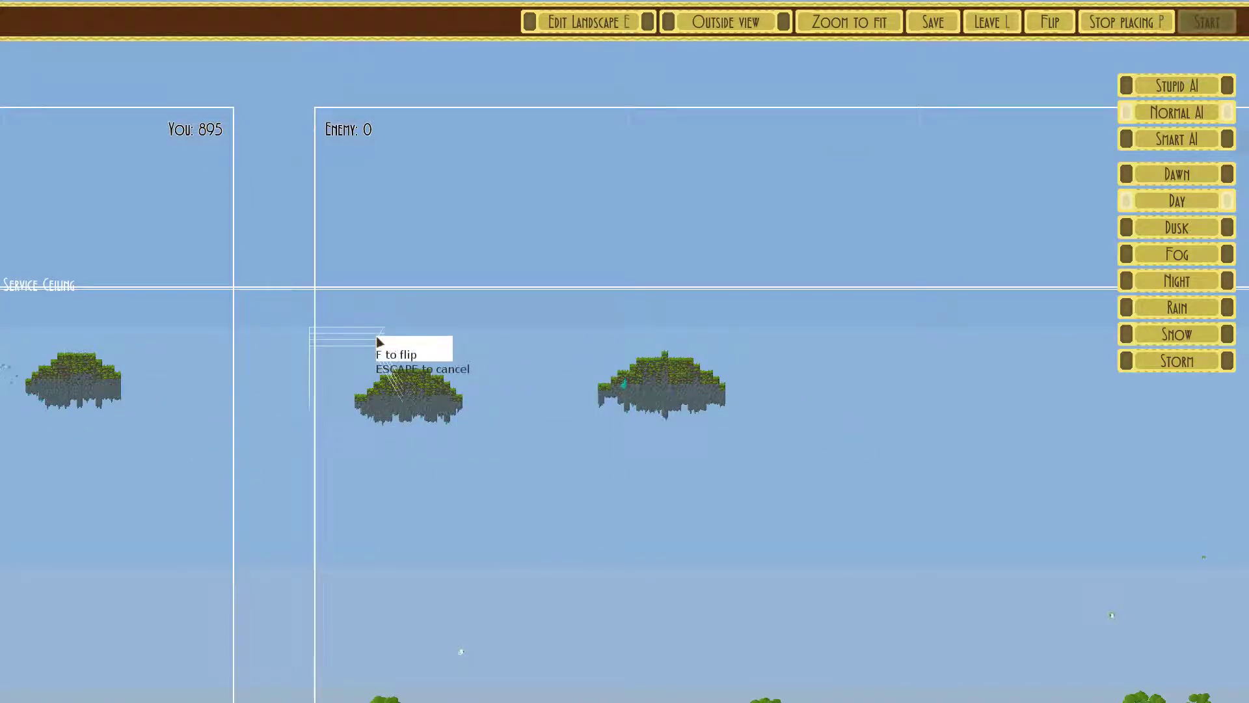
scroll(379, 341, "down", 2)
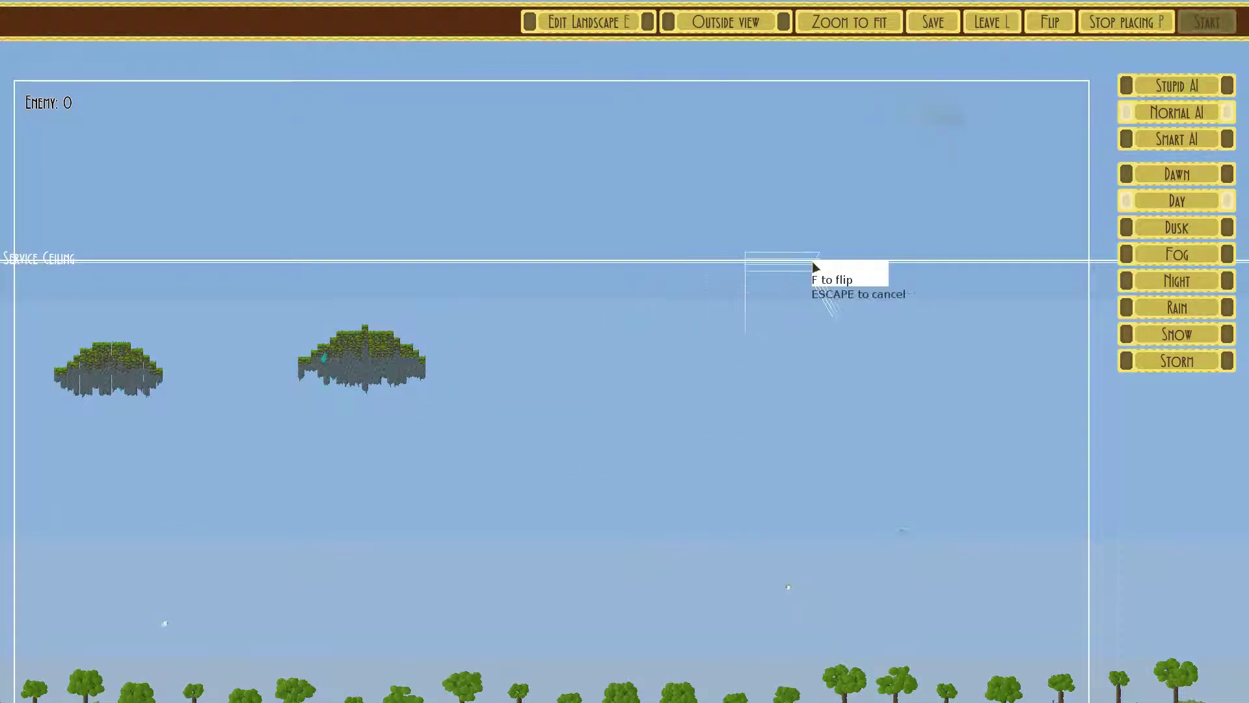
- Deploy HMS Mutilatrix near the service ceiling, fight with the carrier moving, then request to leave
left_click(749, 256)
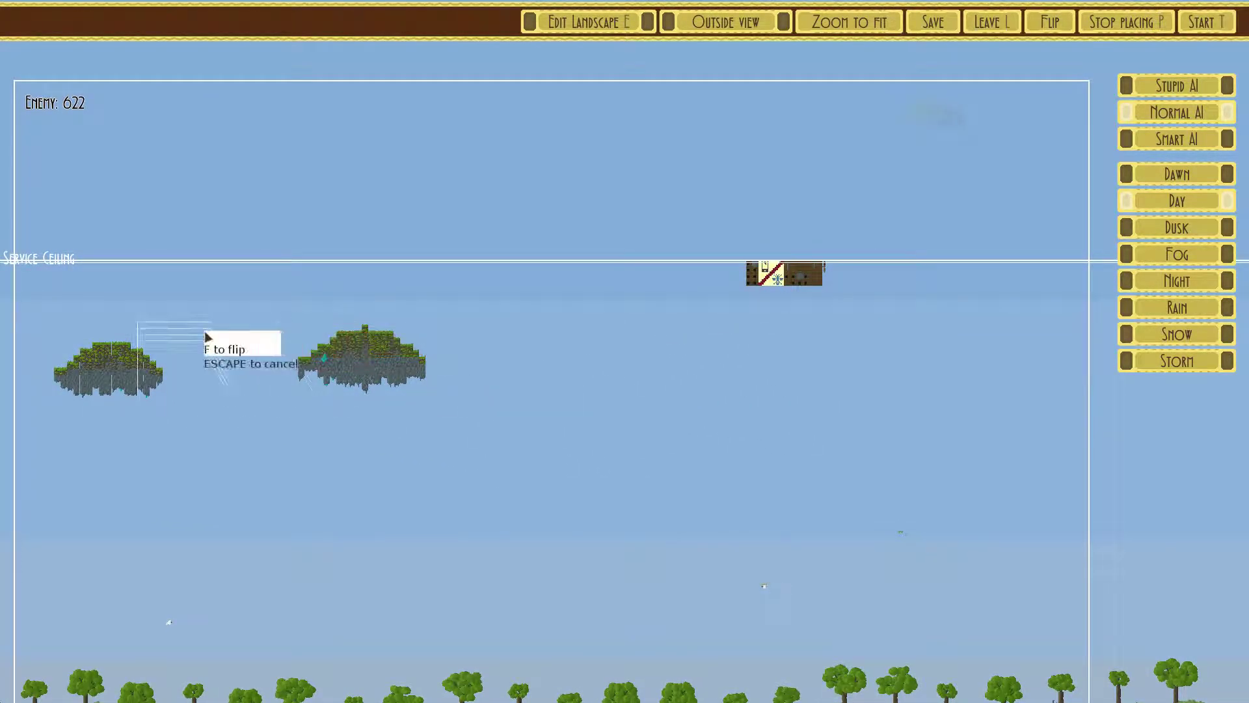
scroll(625, 371, "down", 2)
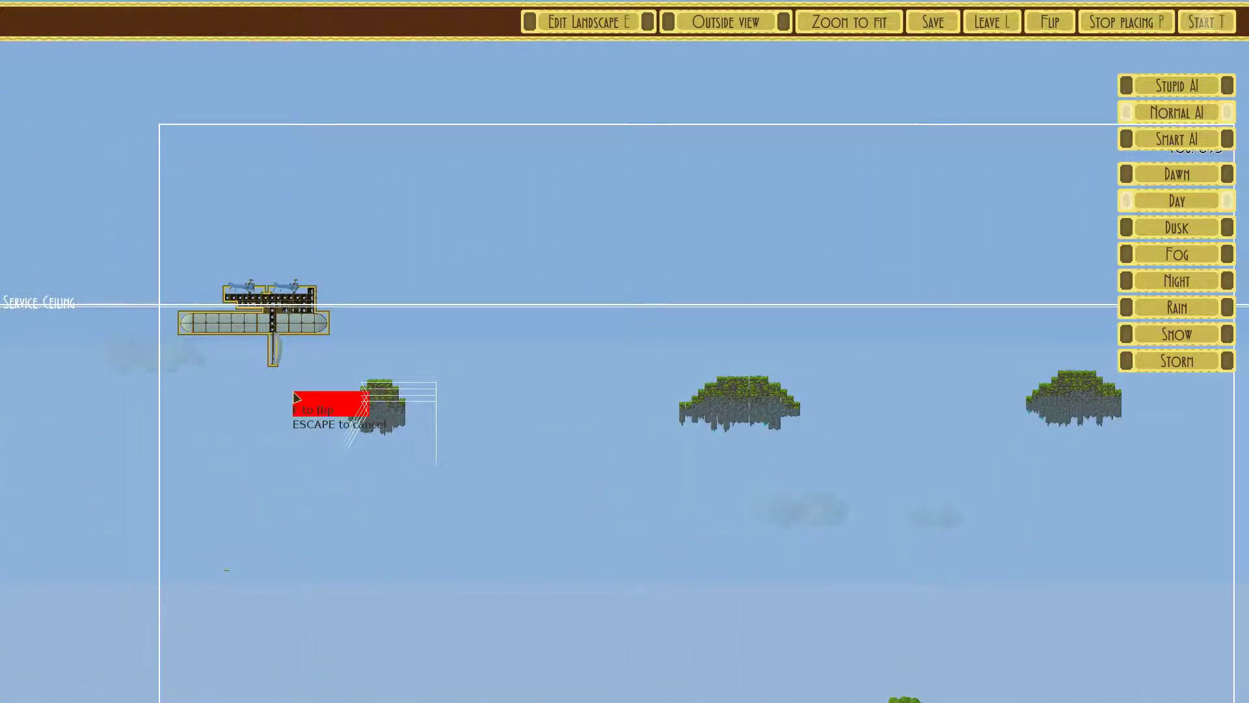
left_click(1207, 21)
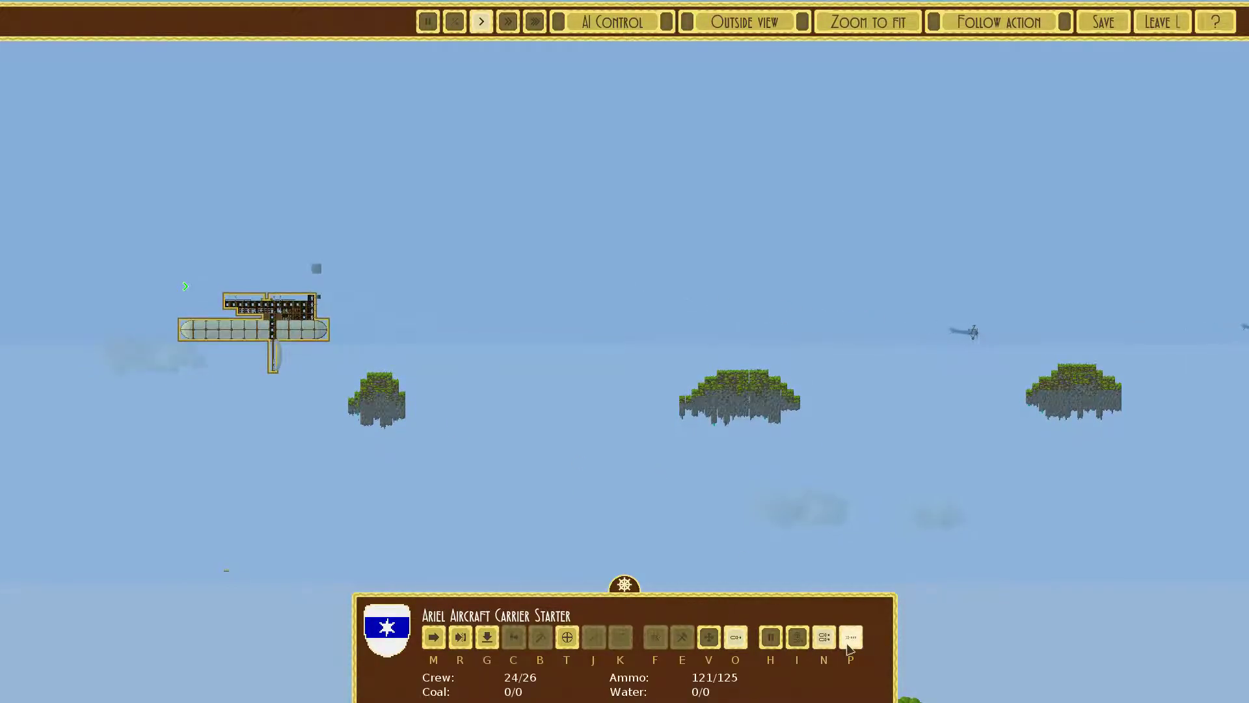
mouse_move(773, 432)
left_mouse_down()
mouse_move(681, 381)
mouse_move(435, 397)
left_mouse_up()
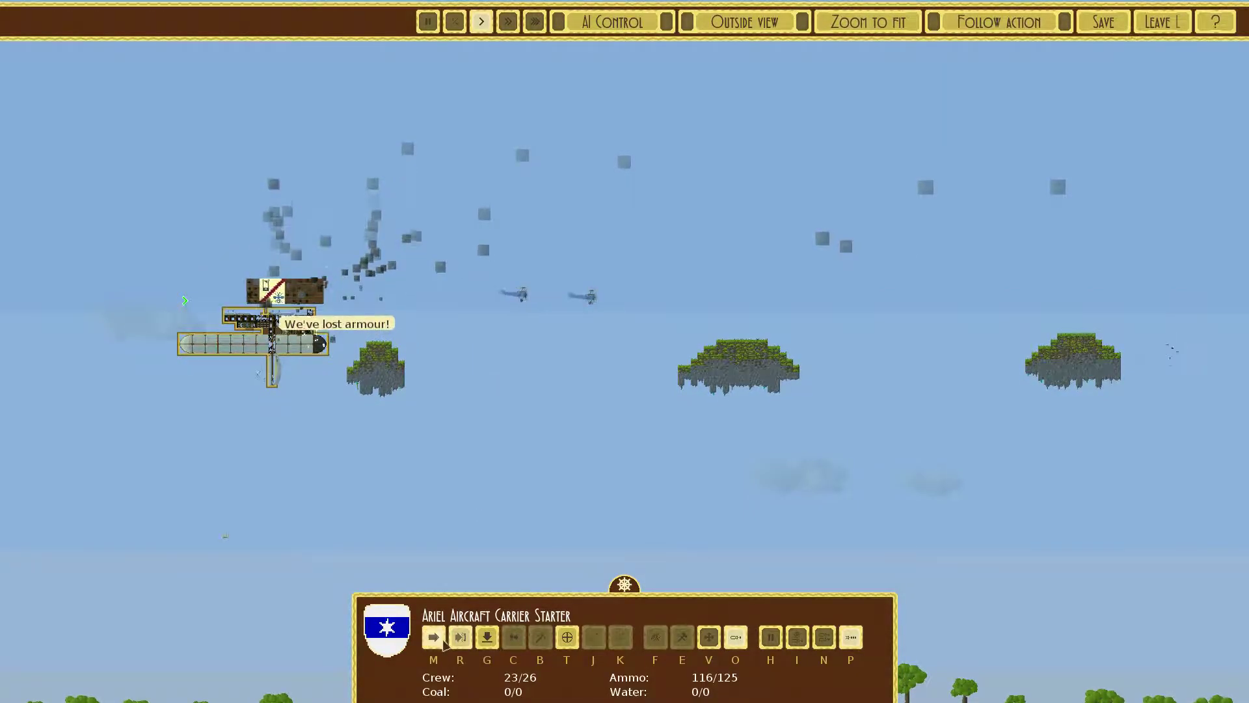
key("m")
left_click(254, 390)
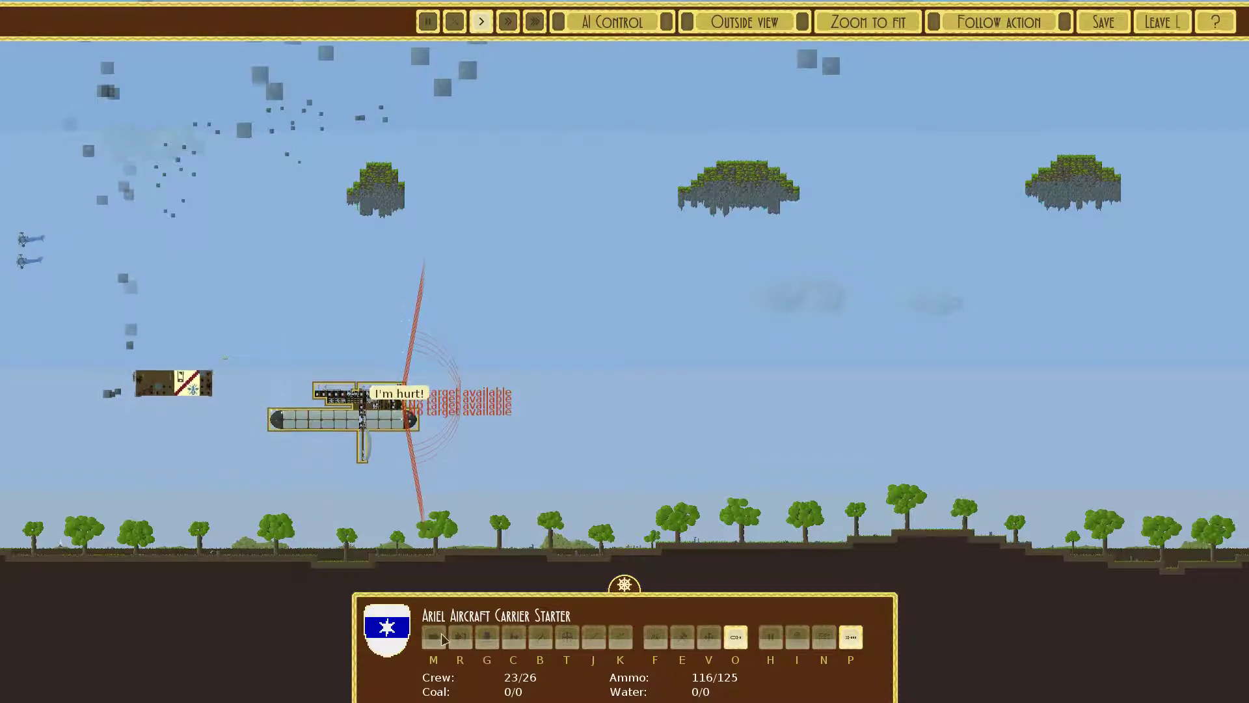
left_click(1161, 22)
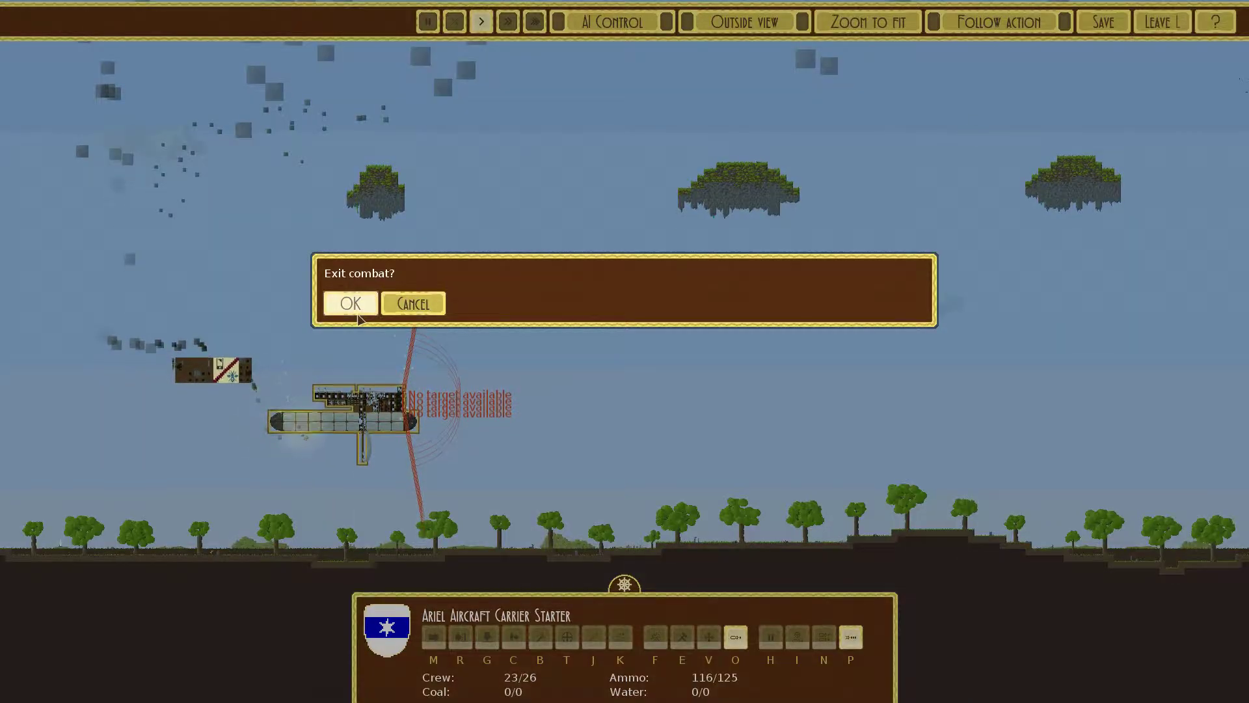
- Exit combat and load the Ariel Aircraft Carrier Starter design in the Airship Editor
left_click(352, 303)
left_click(158, 255)
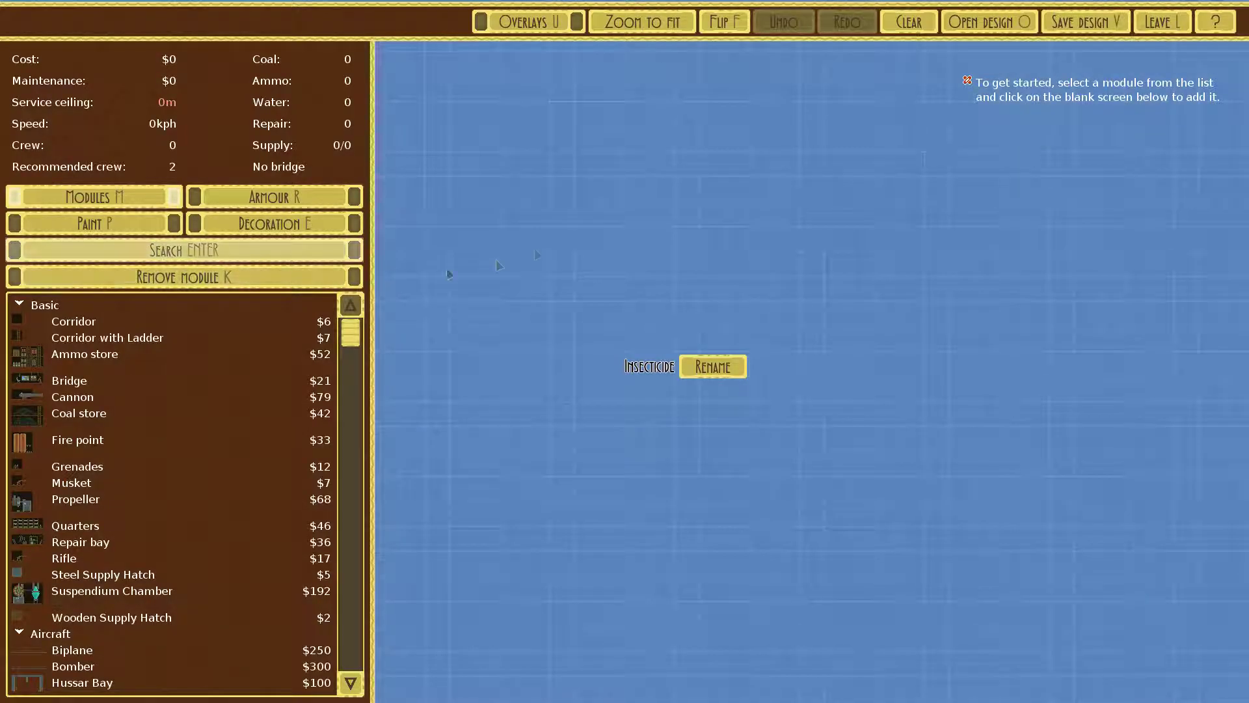
left_click(988, 22)
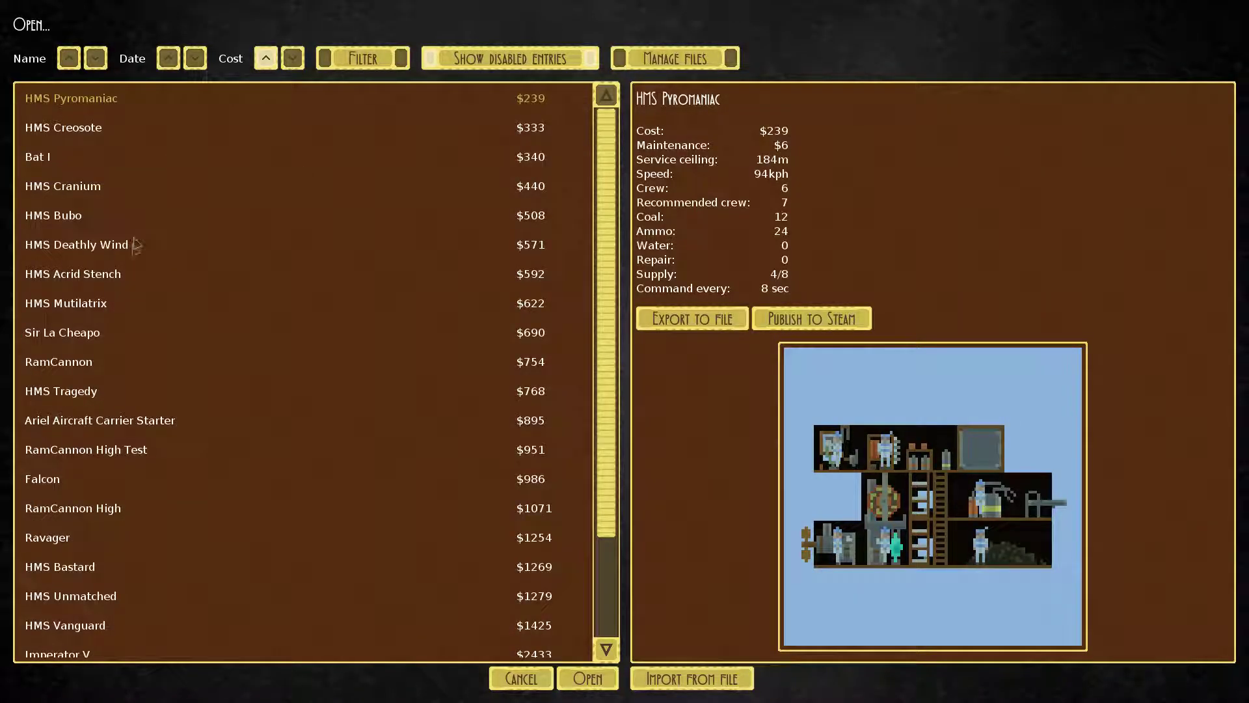
left_click(140, 425)
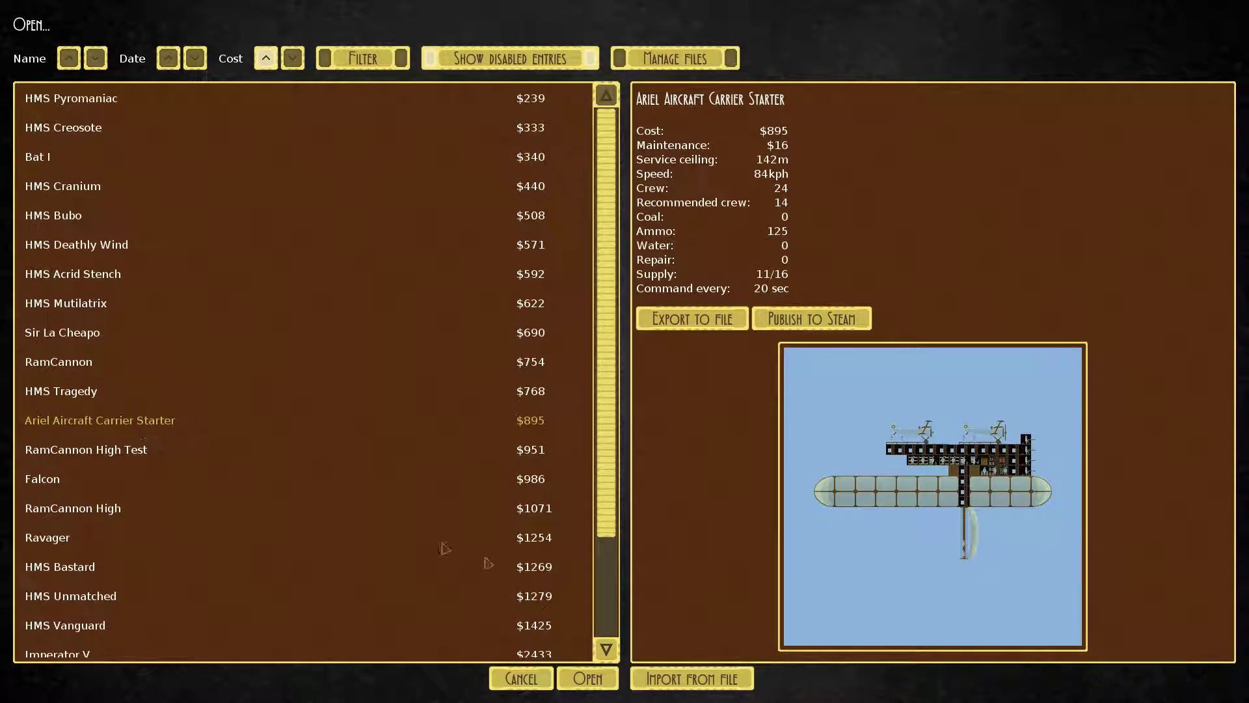
left_click(589, 677)
scroll(790, 371, "up", 1)
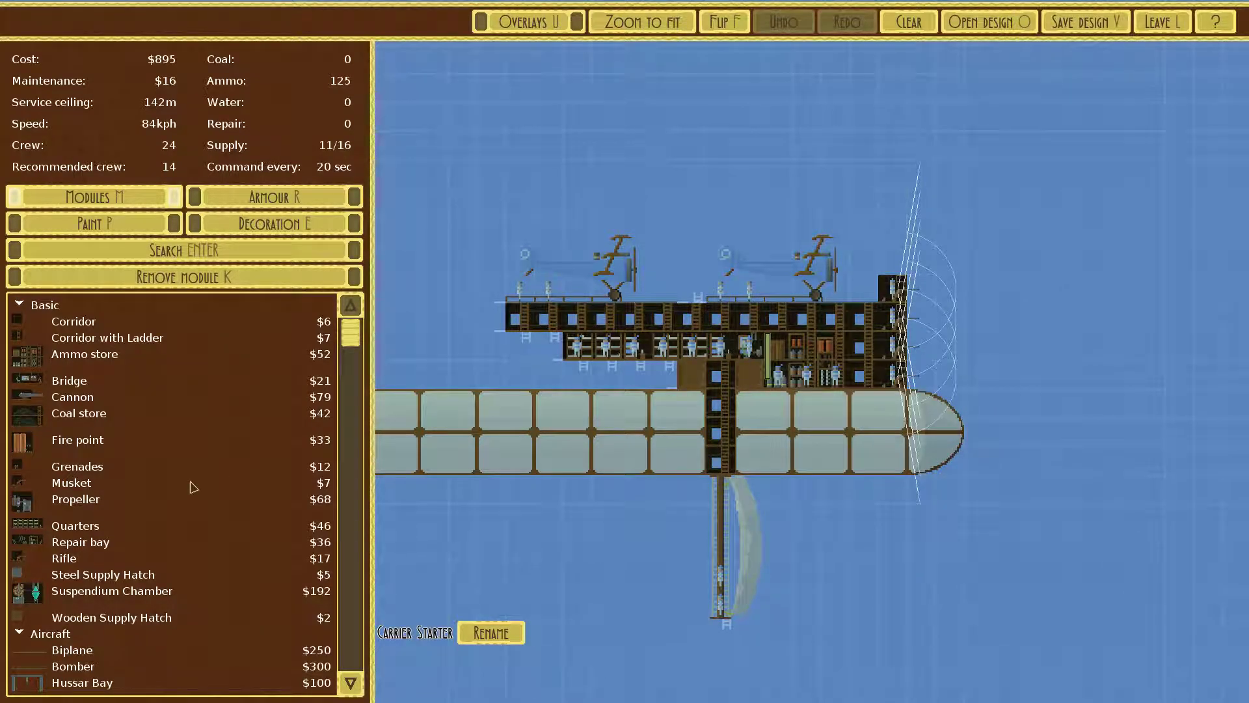
- Remove the carrier's cockpit, reposition the quarters beside the ladder, and place a bridge
right_click(746, 351)
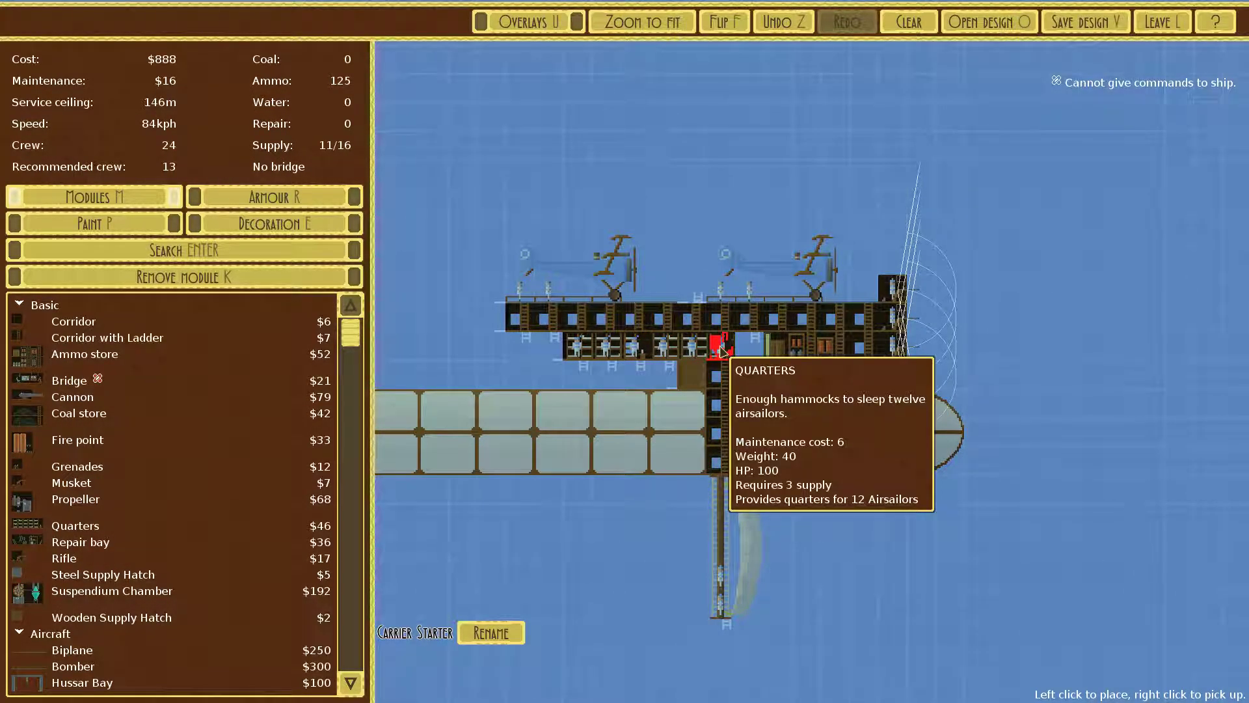
right_click(727, 354)
left_click(605, 370)
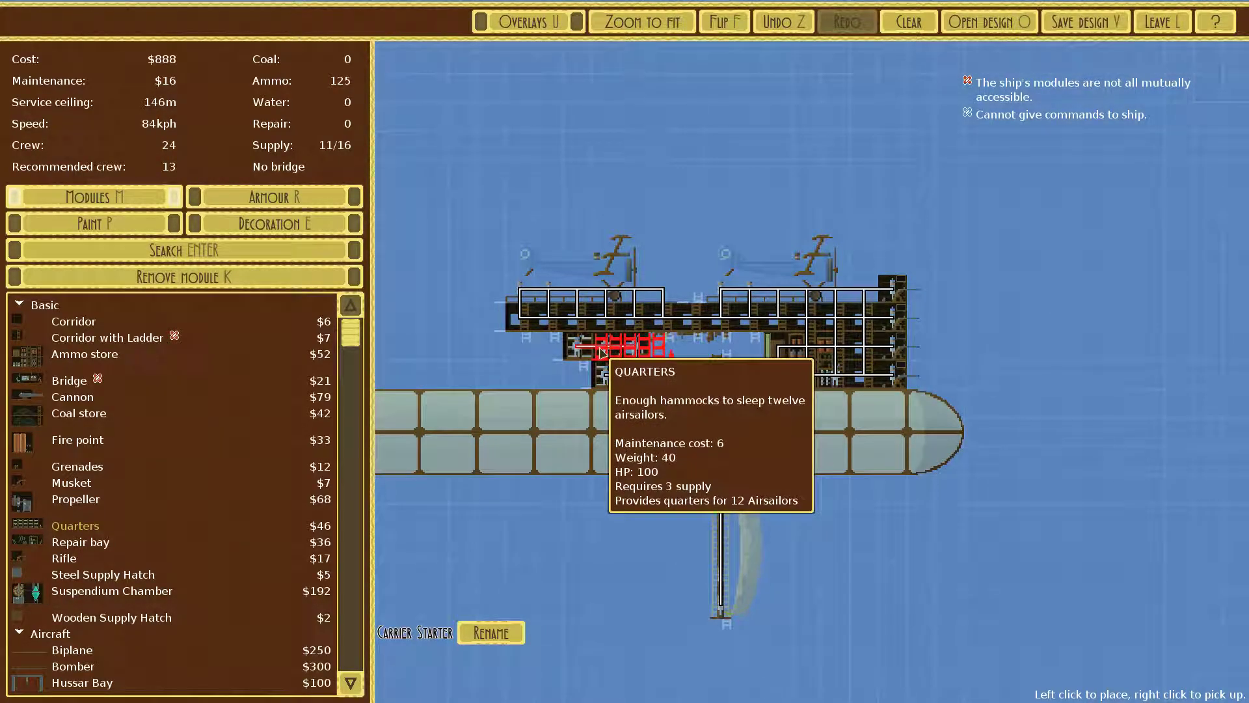
left_click(70, 380)
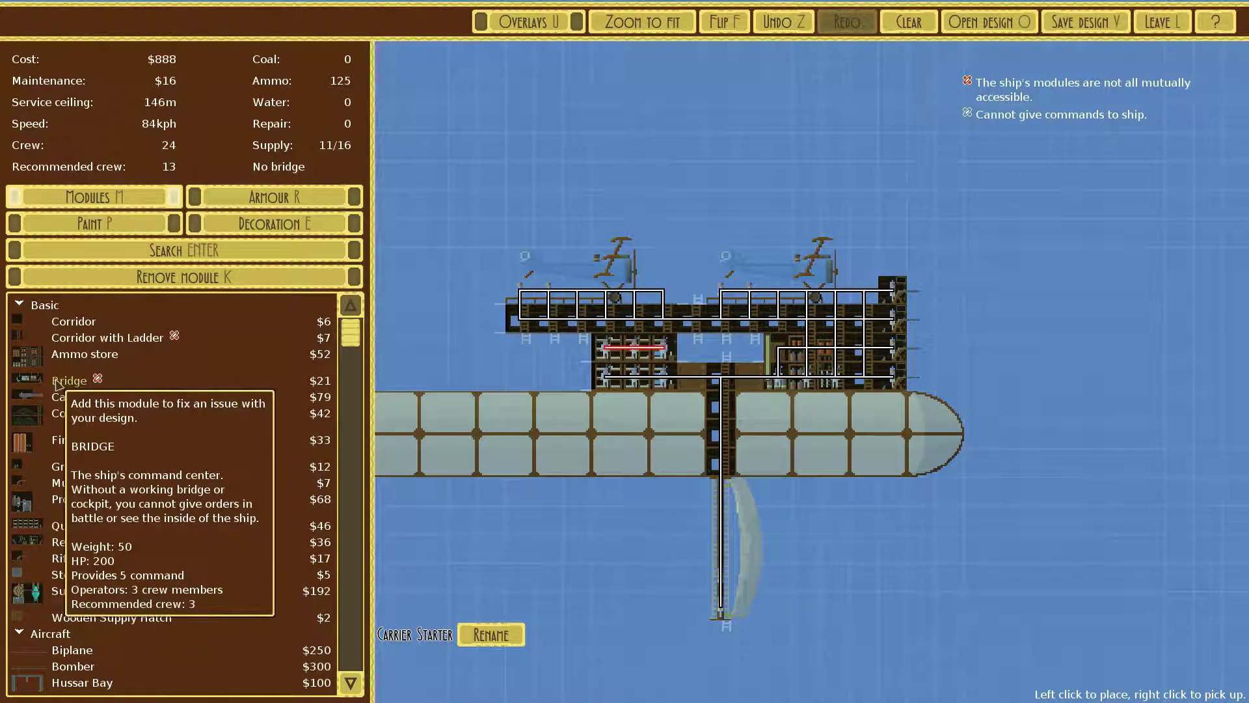
left_click(698, 352)
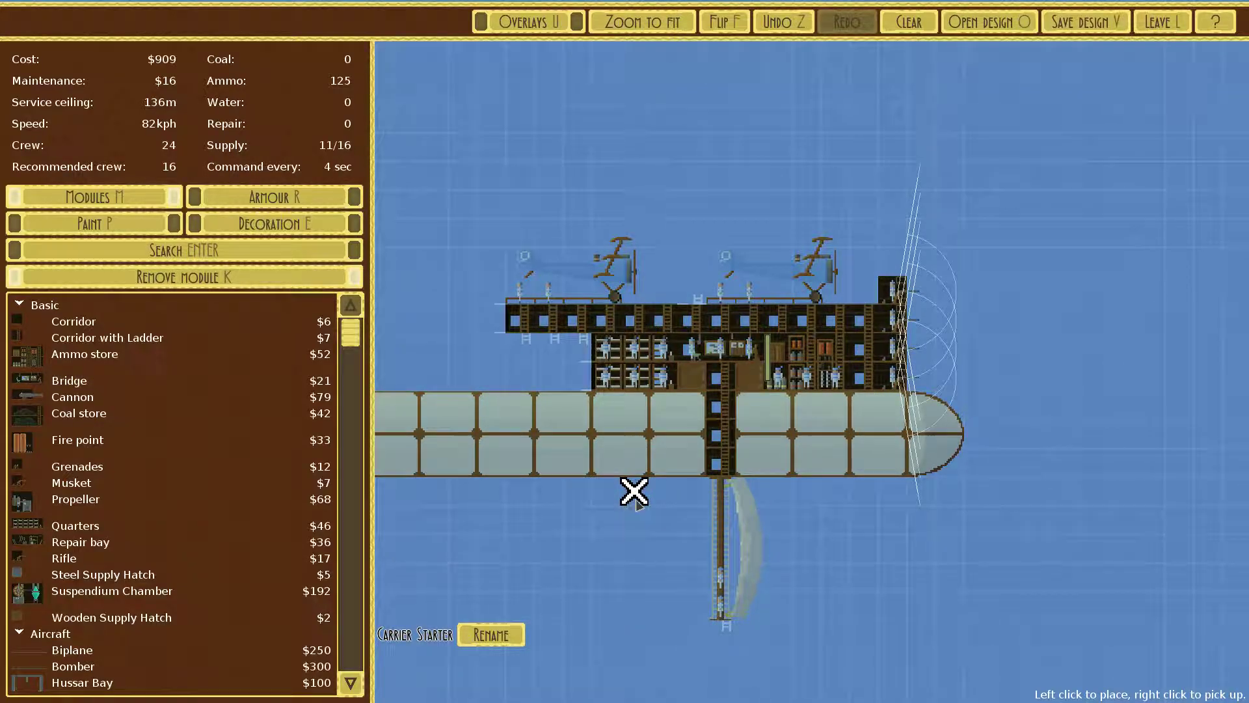
left_click(1086, 21)
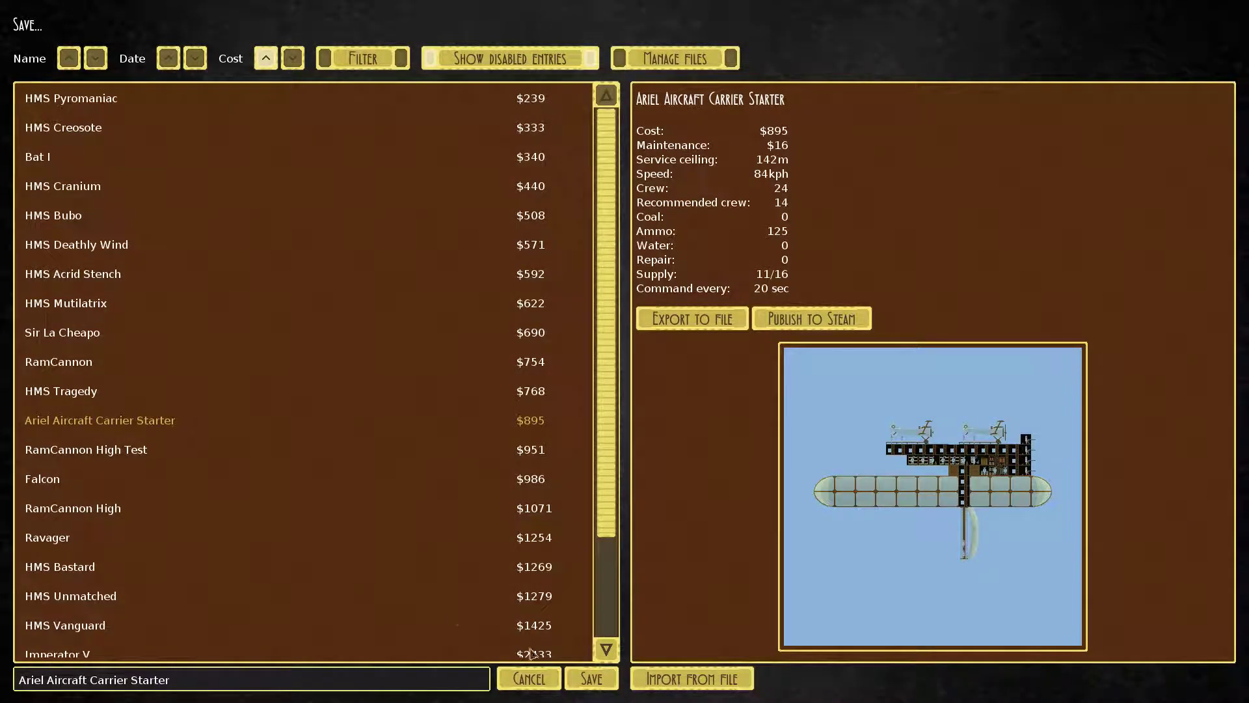
- Overwrite the saved carrier design, then leave the editor for a new Open Combat setup
left_click(592, 679)
left_click(348, 303)
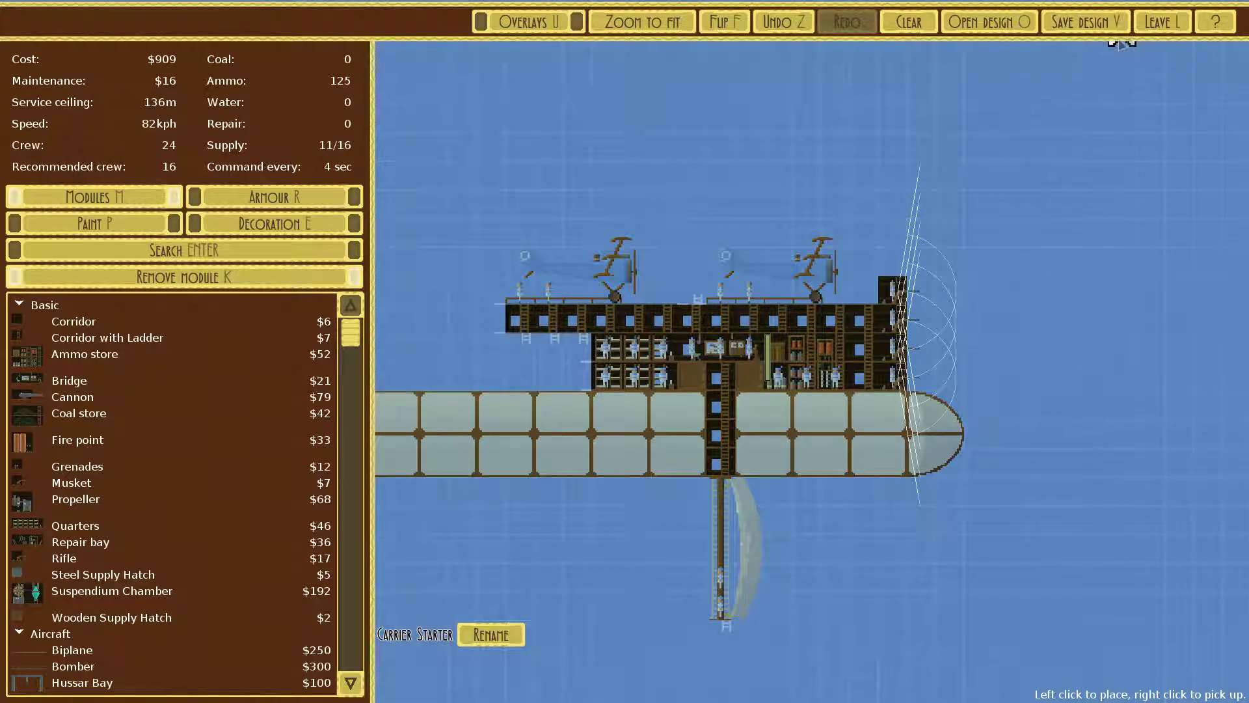
left_click(1160, 21)
left_click(128, 210)
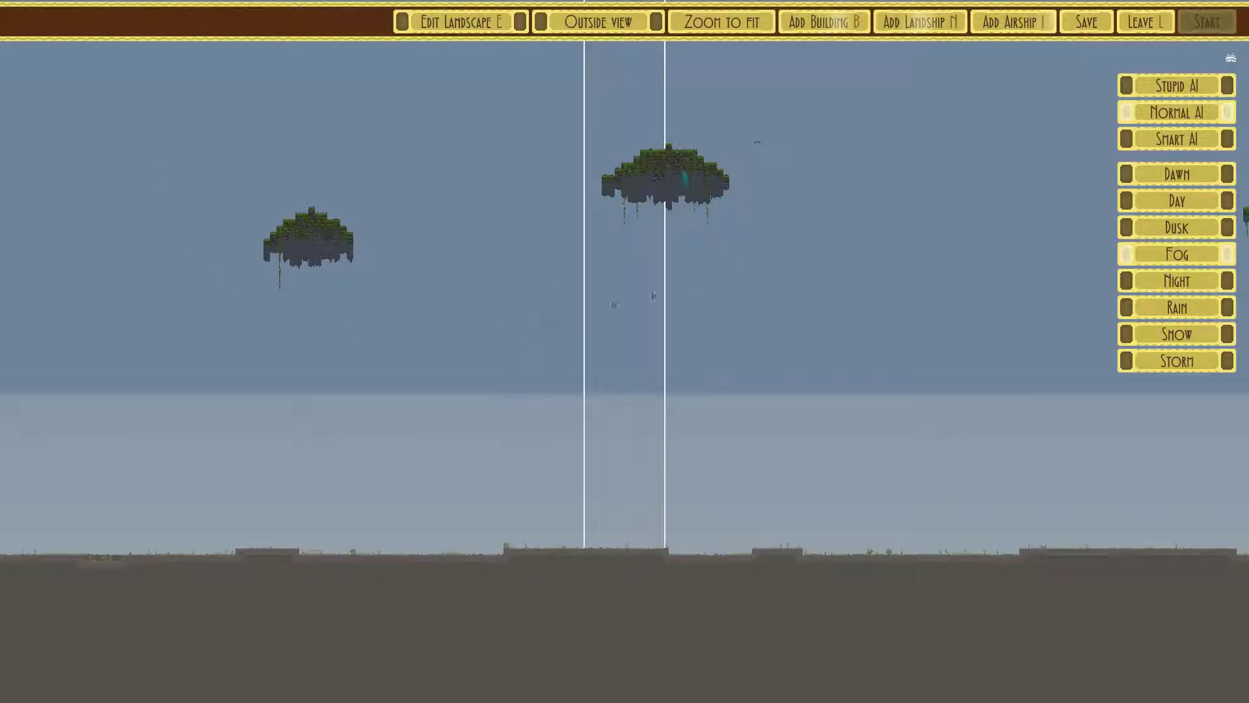
- Set daytime weather and place the updated Ariel Aircraft Carrier Starter on your side
left_click(1158, 201)
left_click(1009, 21)
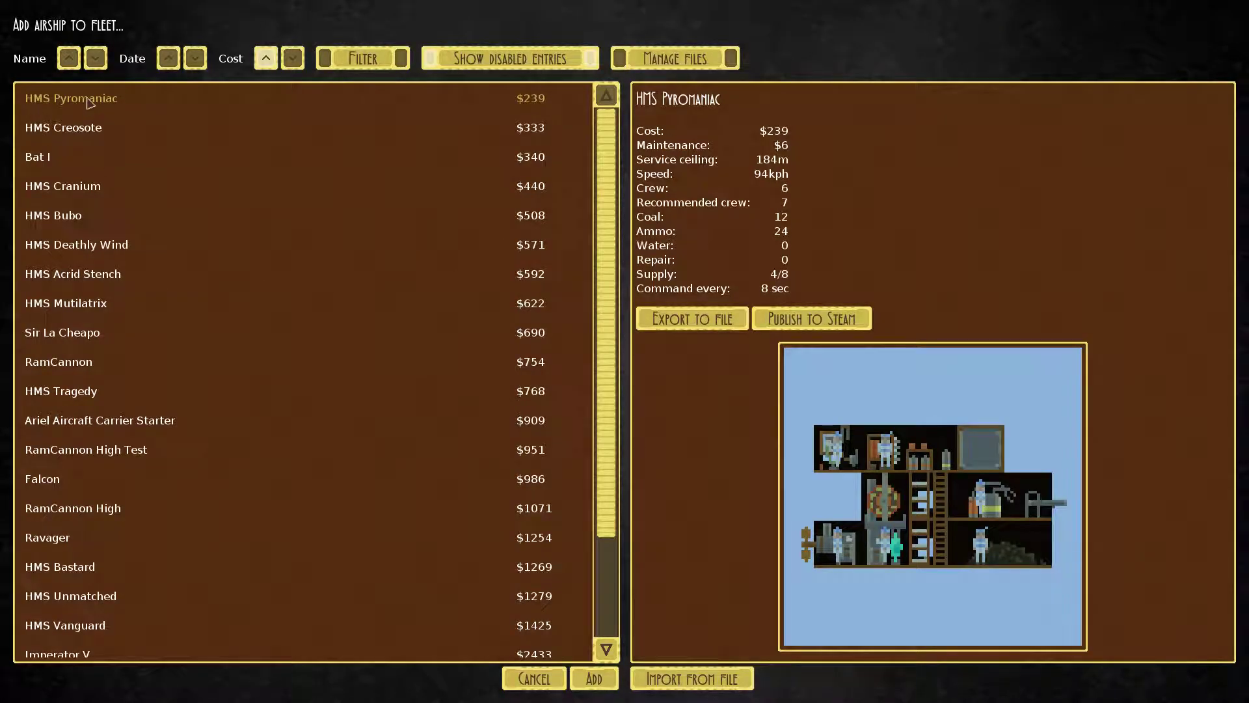
left_click(114, 423)
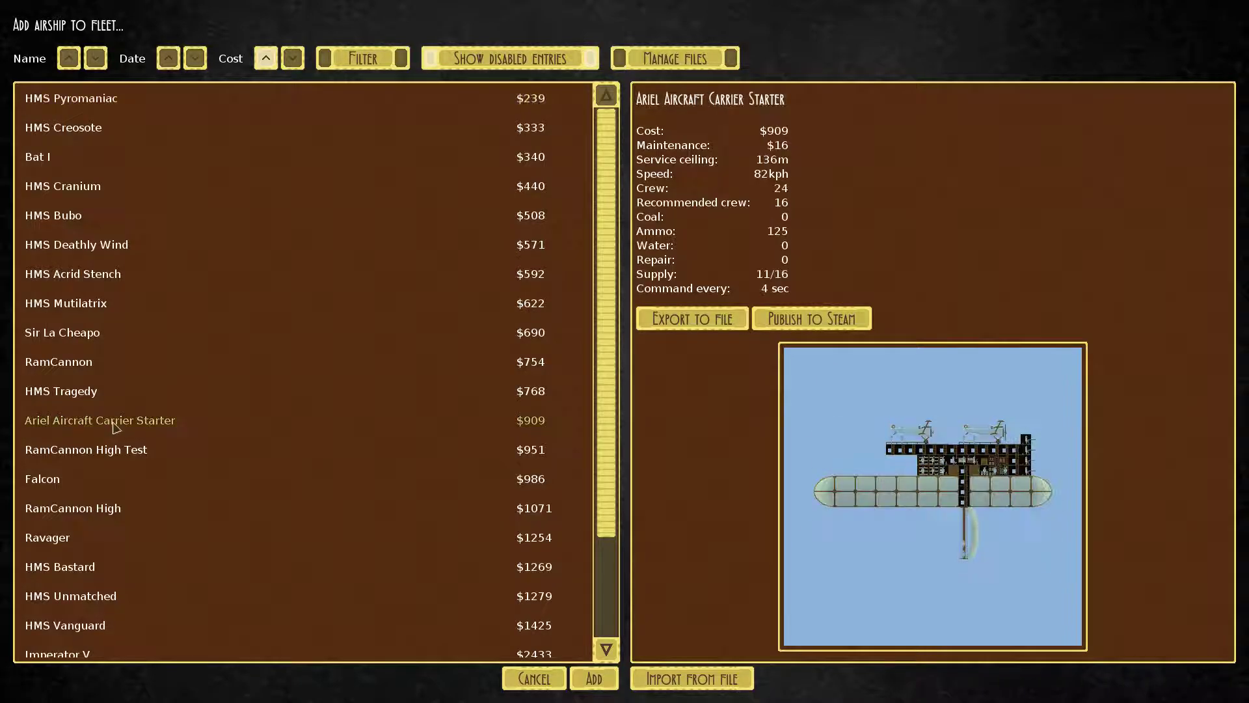
left_click(593, 679)
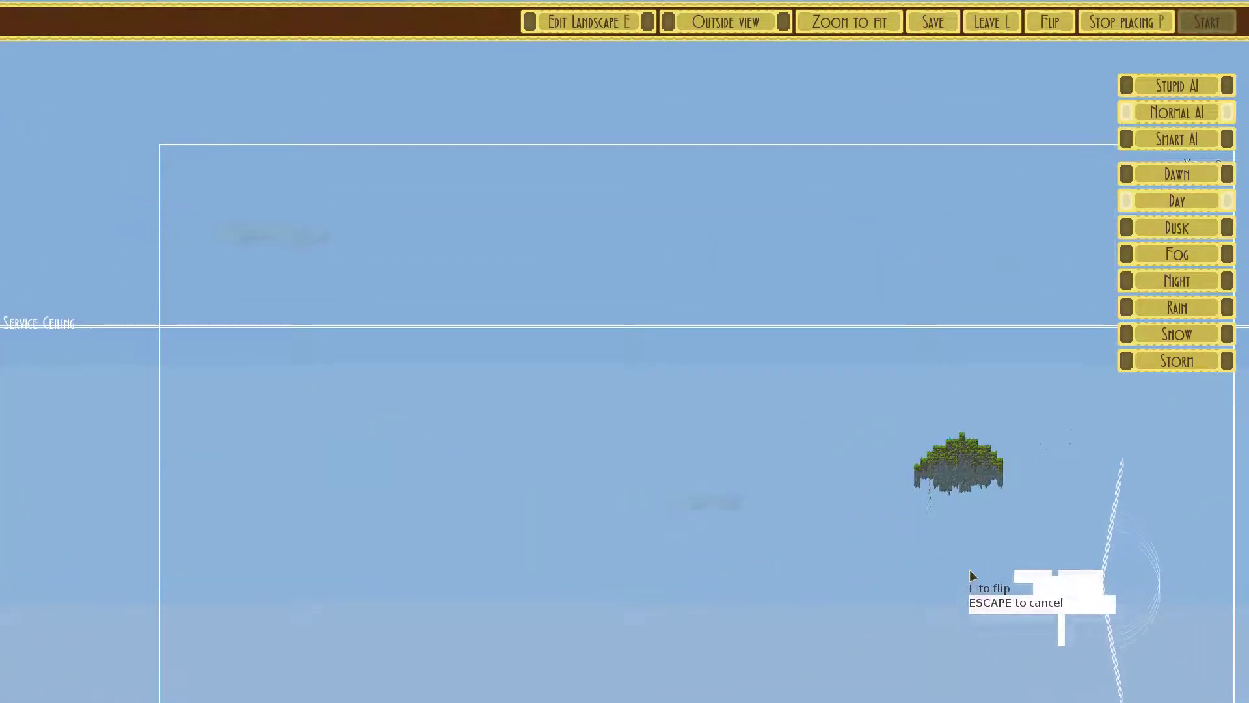
scroll(219, 390, "down", 3)
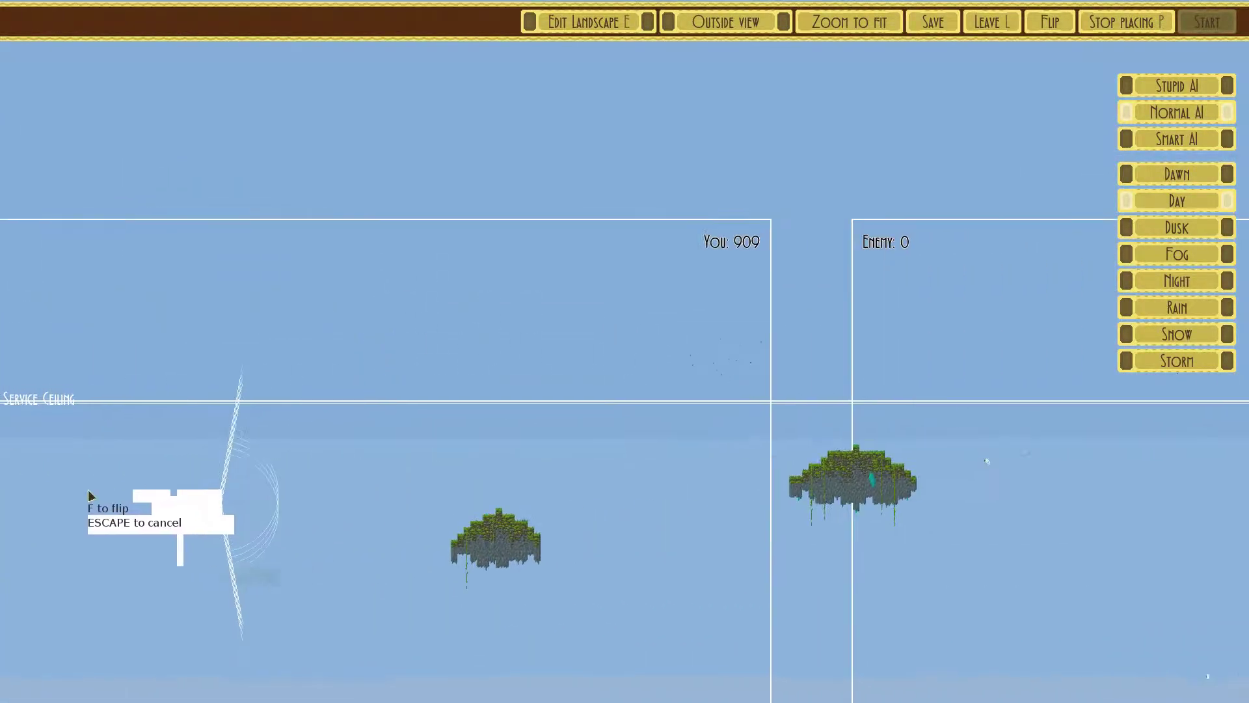
scroll(900, 187, "down", 2)
left_click(1127, 22)
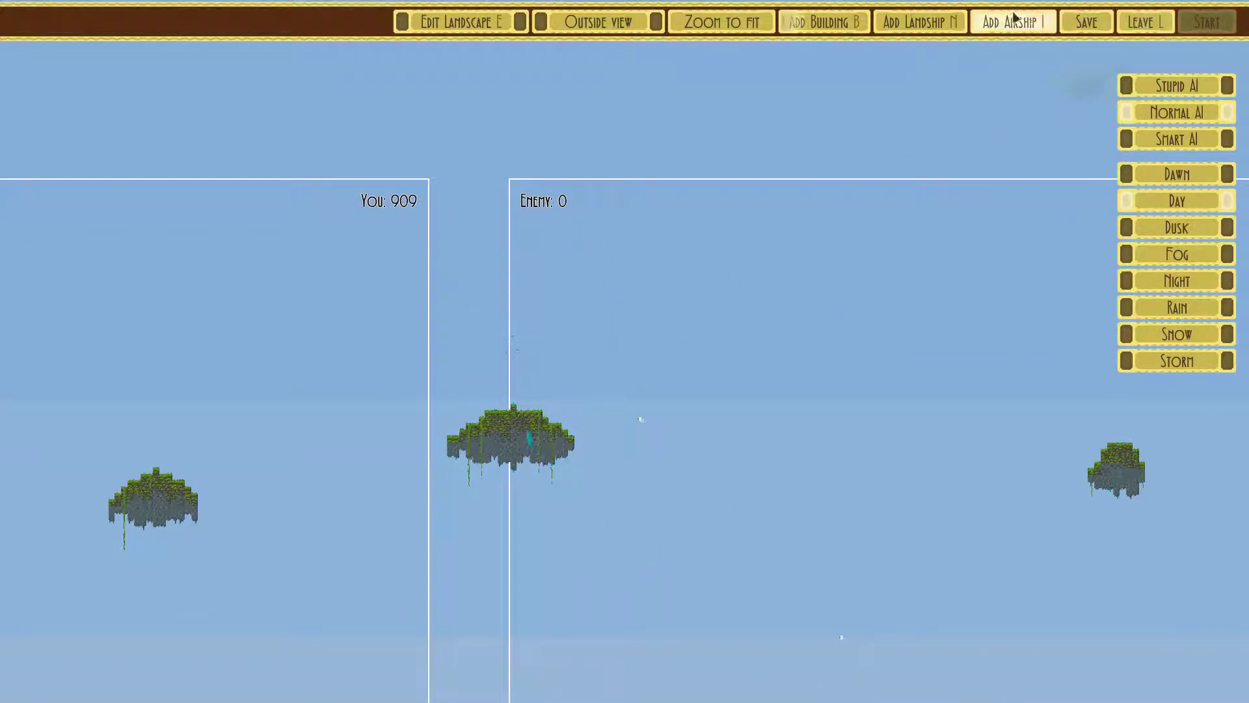
- Add HMS Mutilatrix from the airship list for placement on the enemy side
left_click(1005, 22)
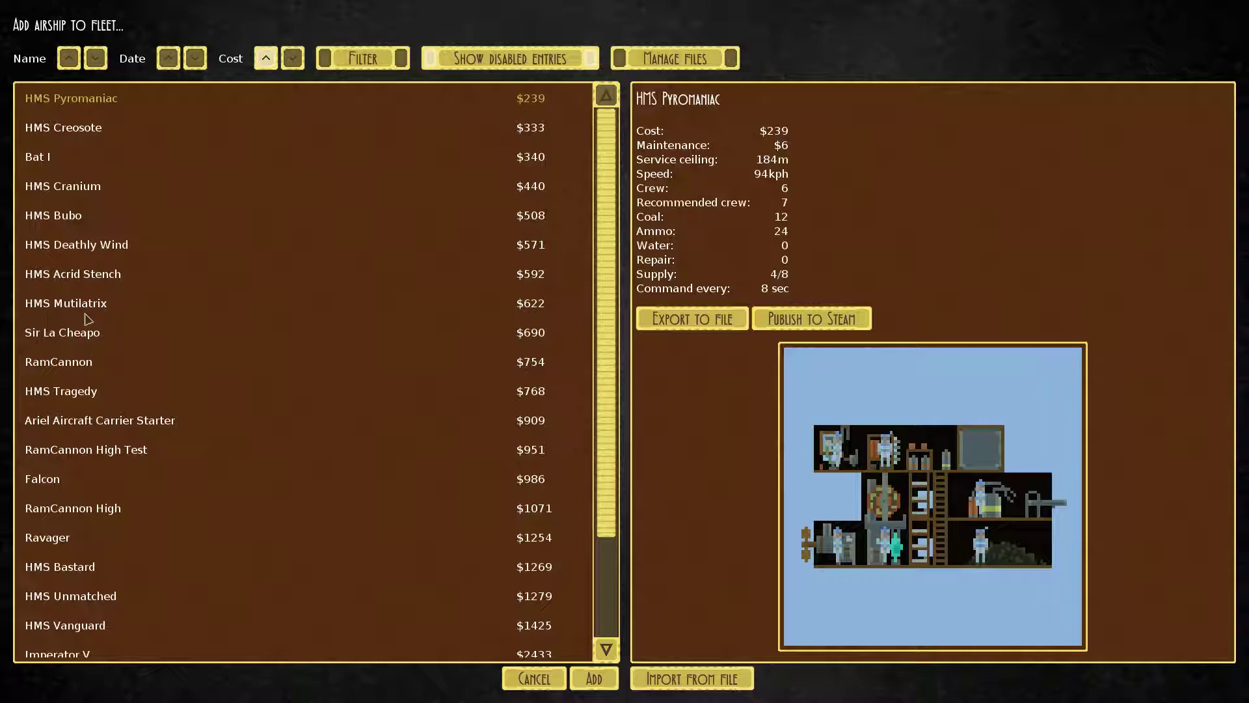
left_click(65, 302)
left_click(593, 679)
scroll(683, 371, "down", 2)
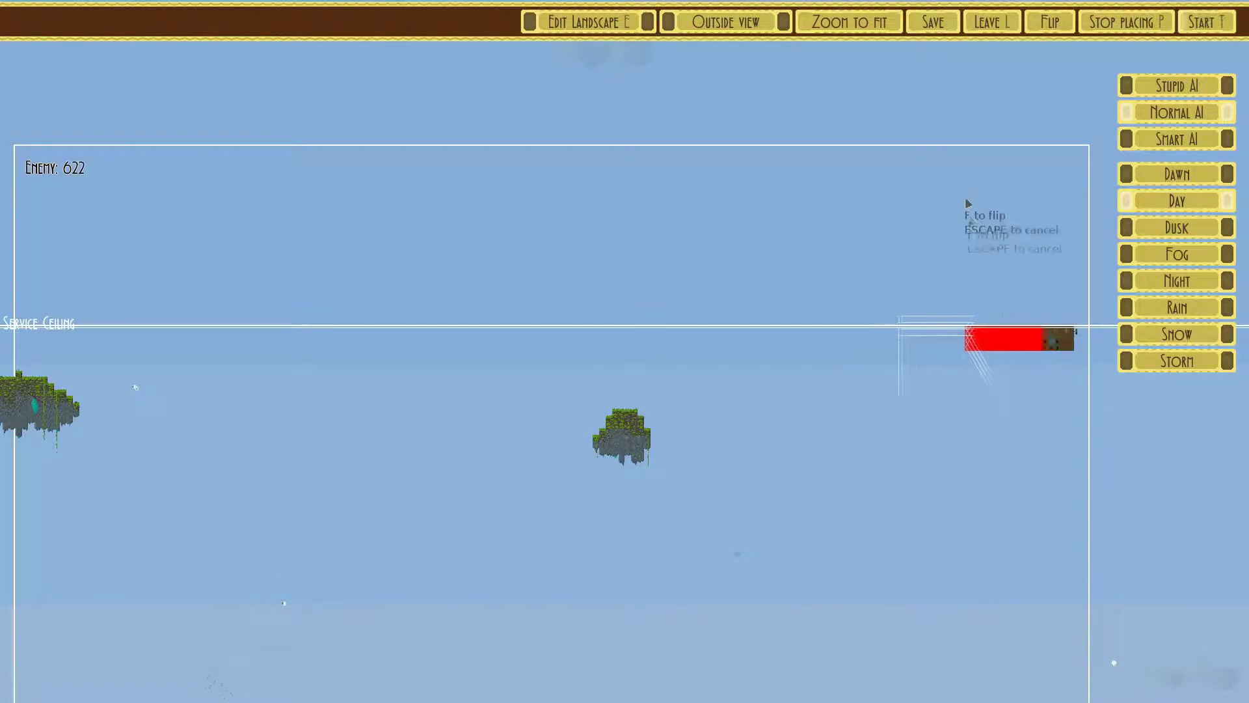
- Place the enemy ship, start combat, and pan across the battlefield toward the enemy
left_click(1210, 21)
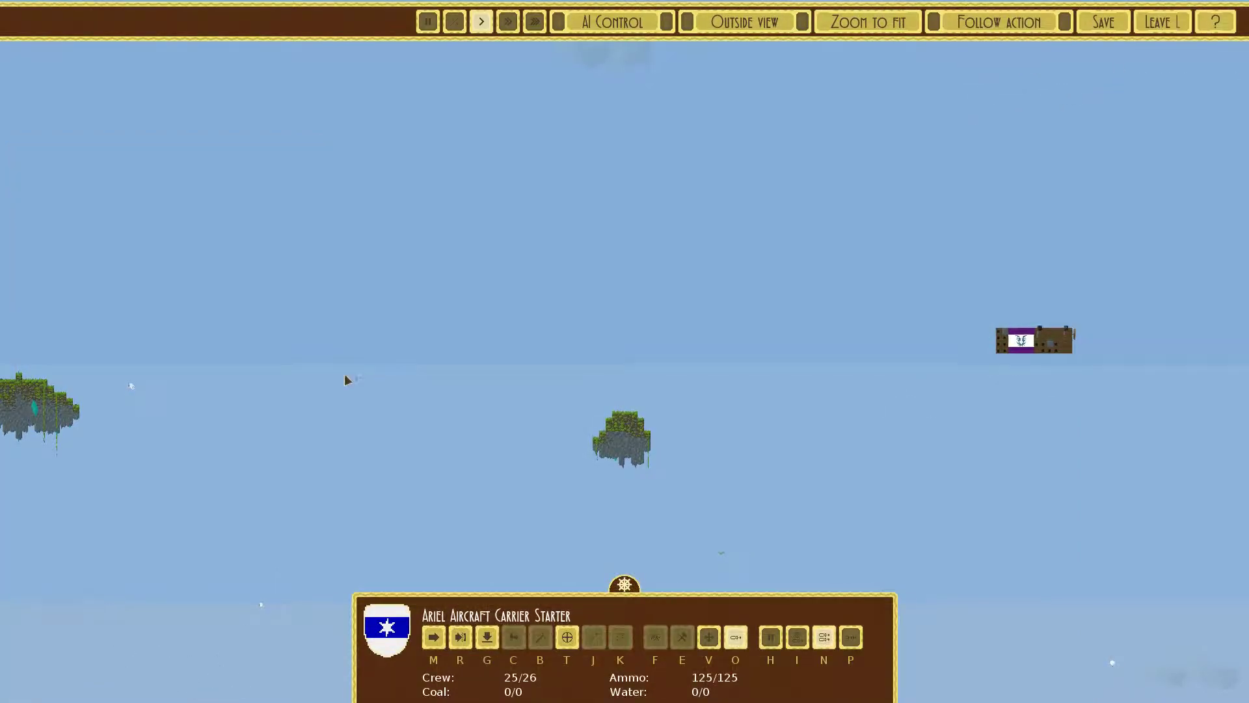
left_click_drag(391, 391, 761, 408)
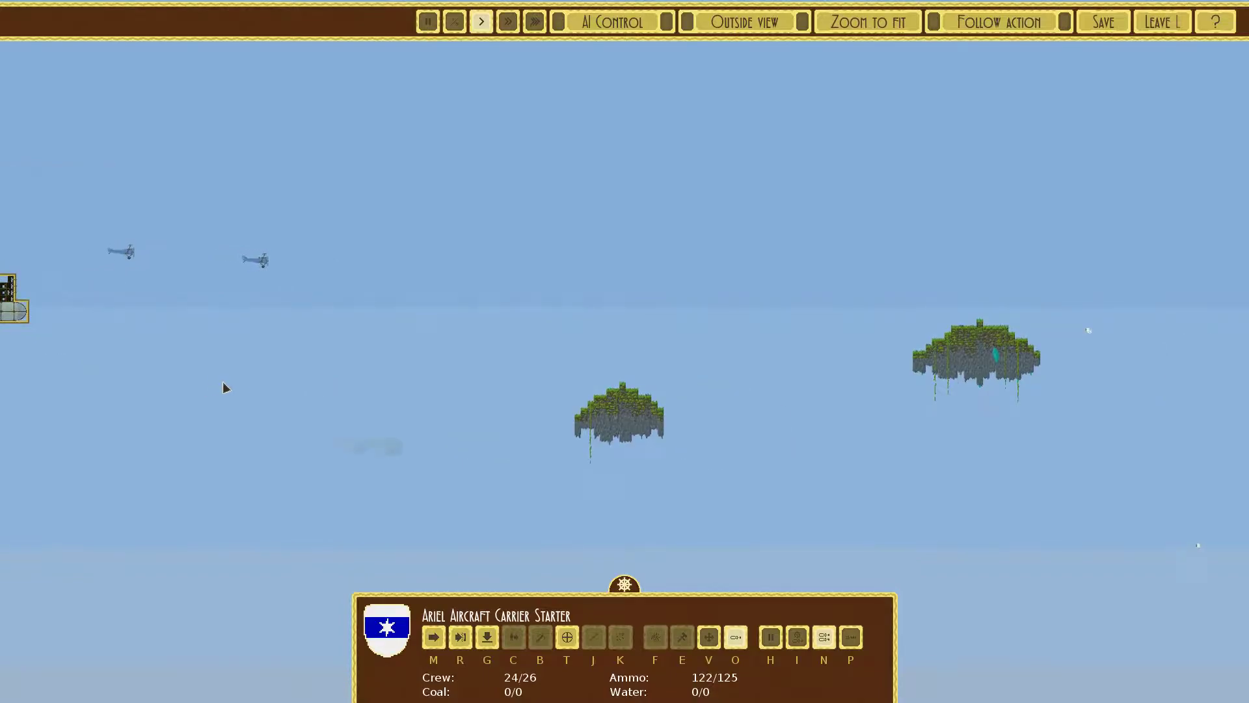
key("Right")
key("Right")
key("Down")
key("Right")
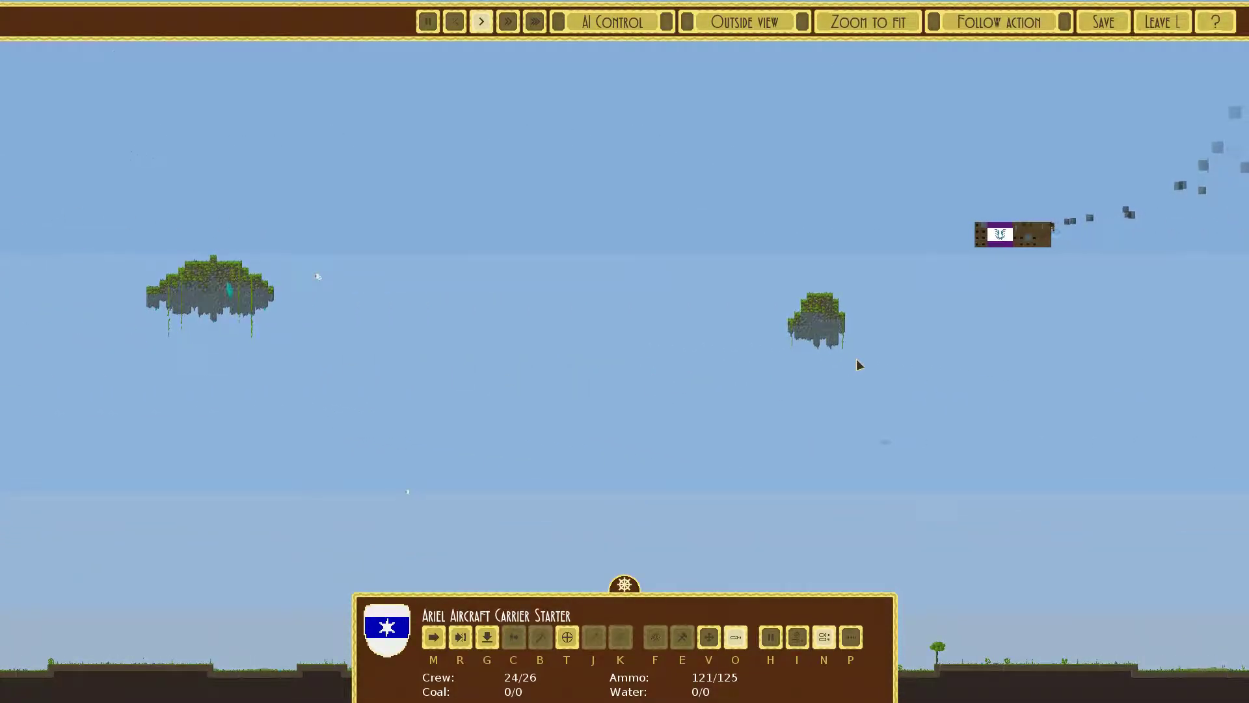
- Pan back to bring the carrier into view and begin a carrier move order
left_click_drag(269, 342, 738, 386)
key("Right")
key("Right")
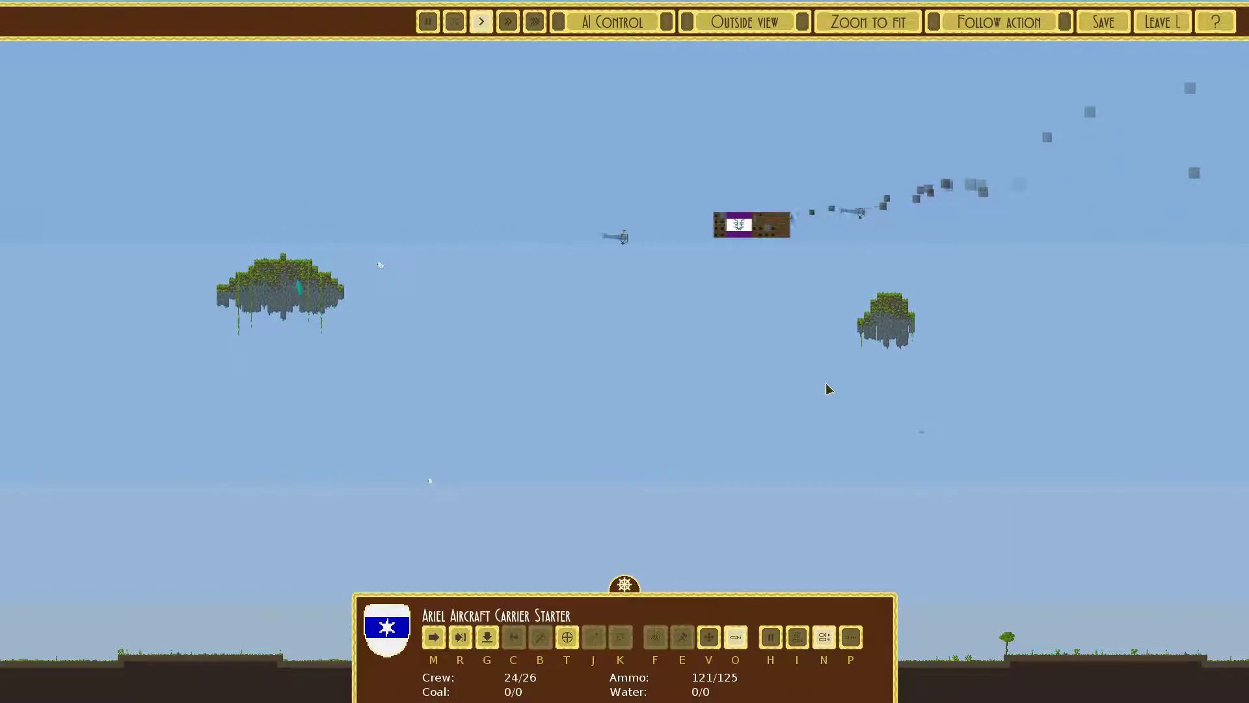
left_click_drag(311, 357, 873, 366)
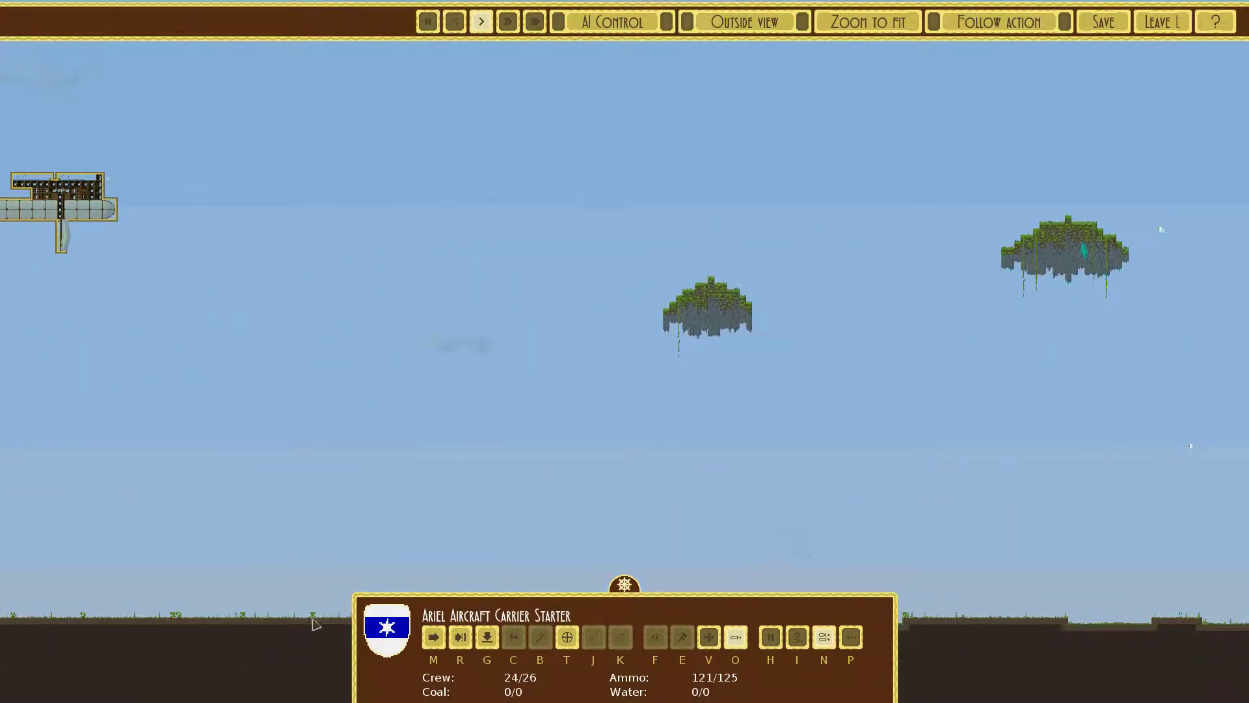
left_click(432, 637)
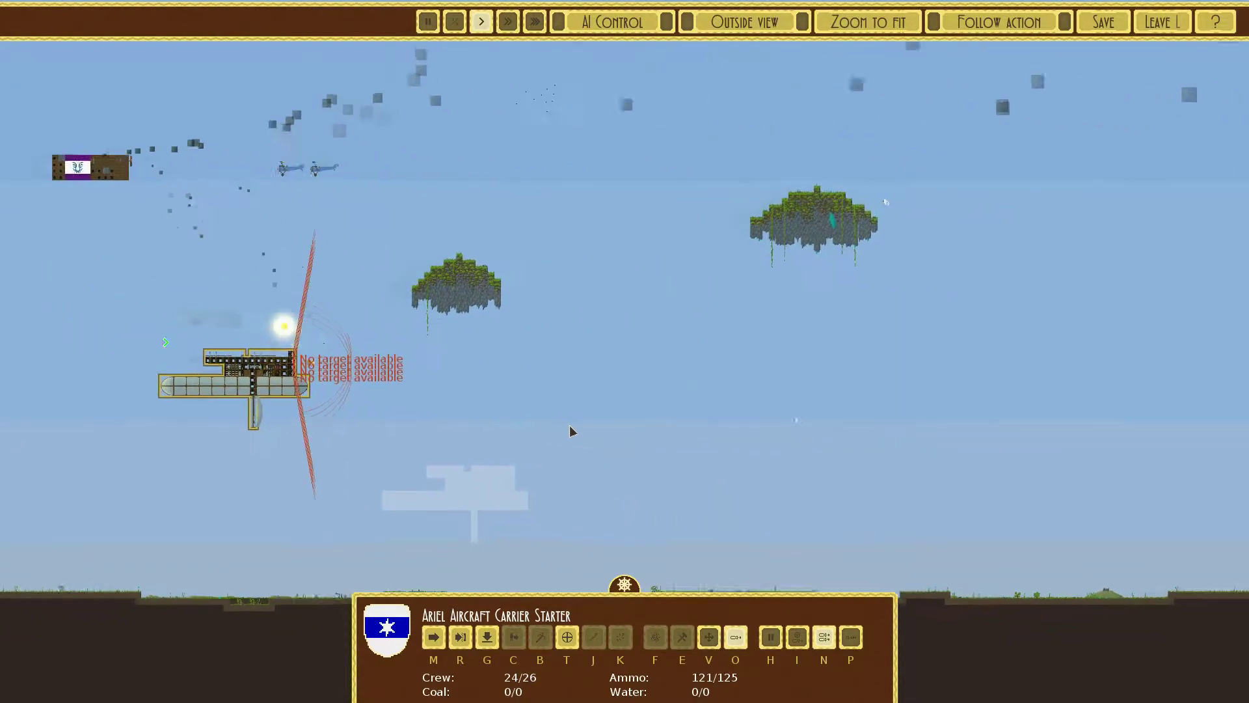
key("m")
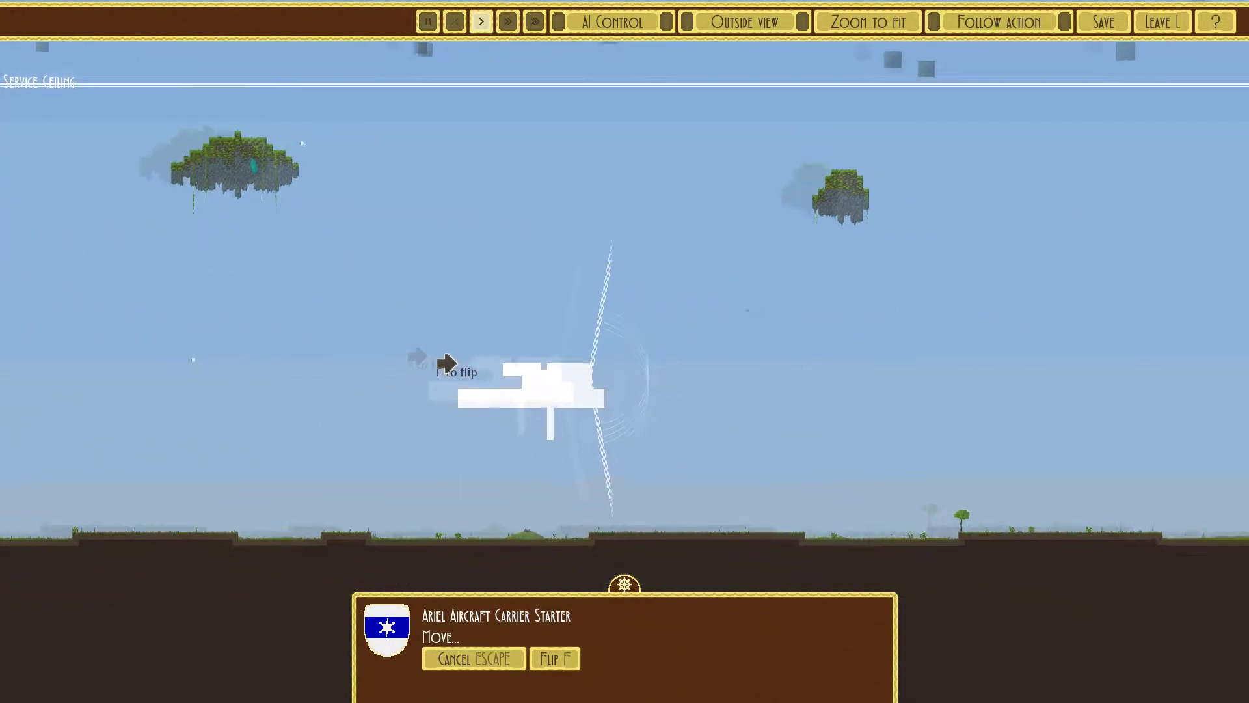
- Send the carrier to two destinations, panning to follow the ships
left_click(856, 306)
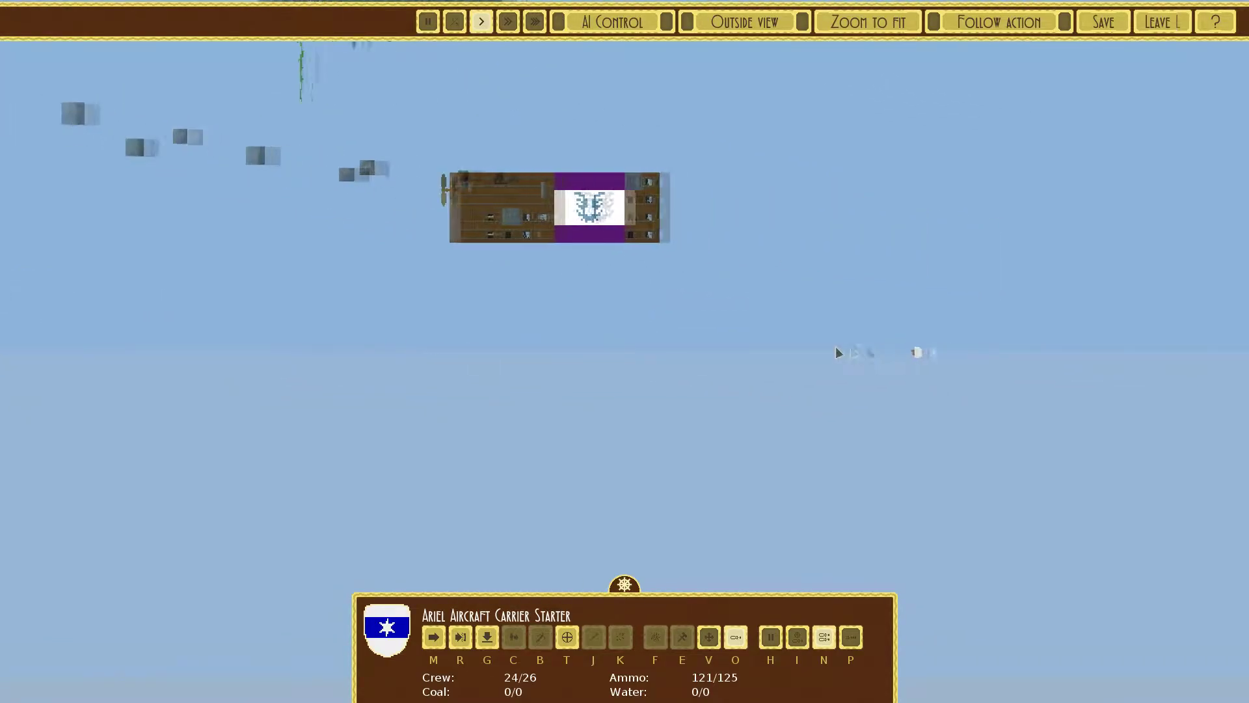
scroll(837, 353, "down", 2)
scroll(684, 337, "down", 2)
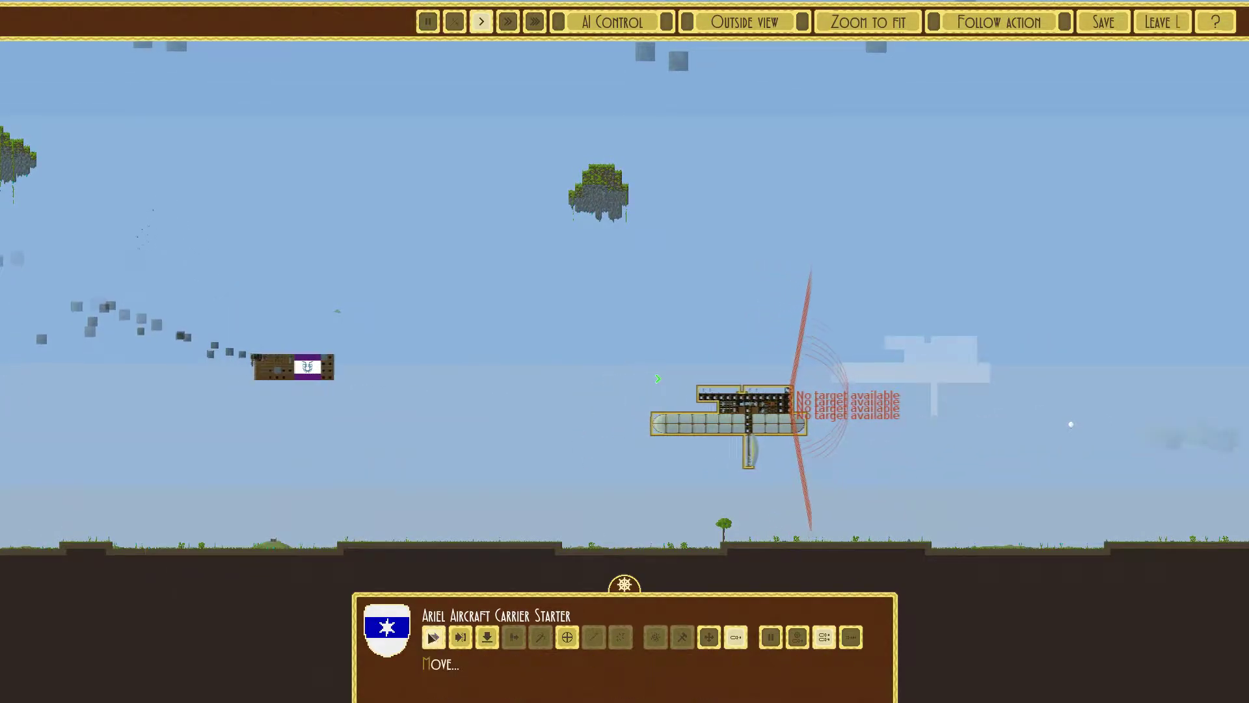
key("m")
left_click(860, 390)
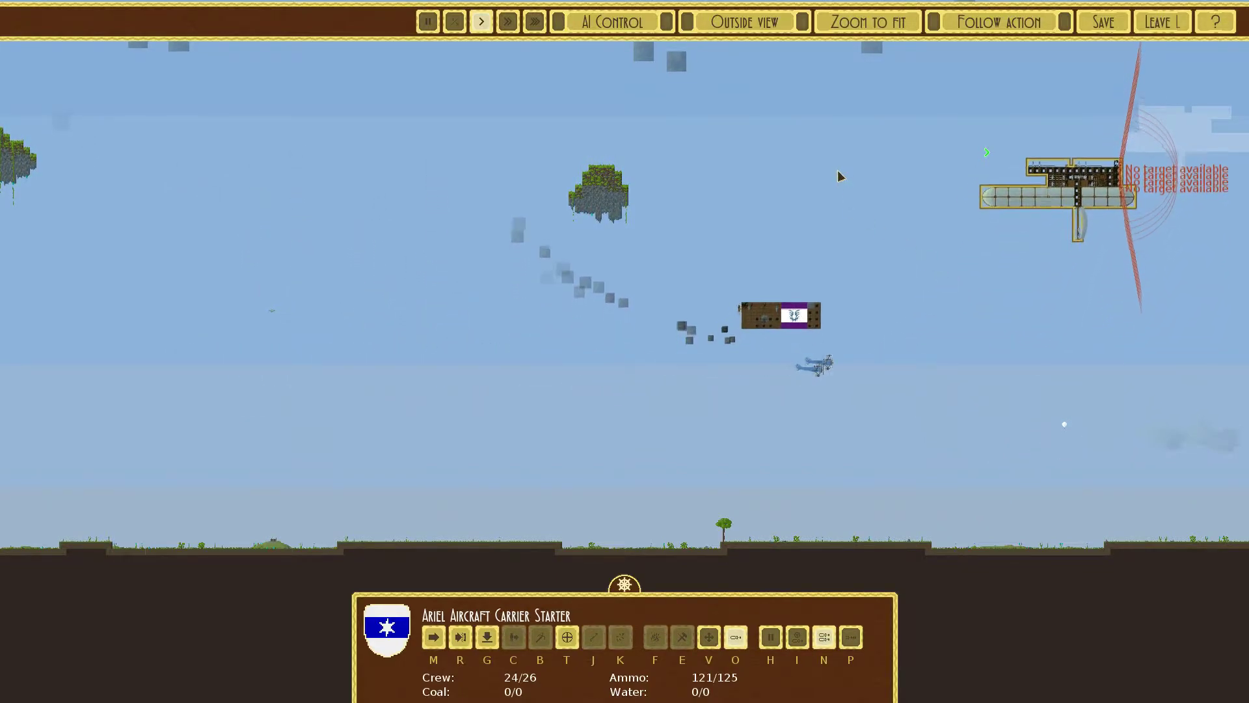
key("w")
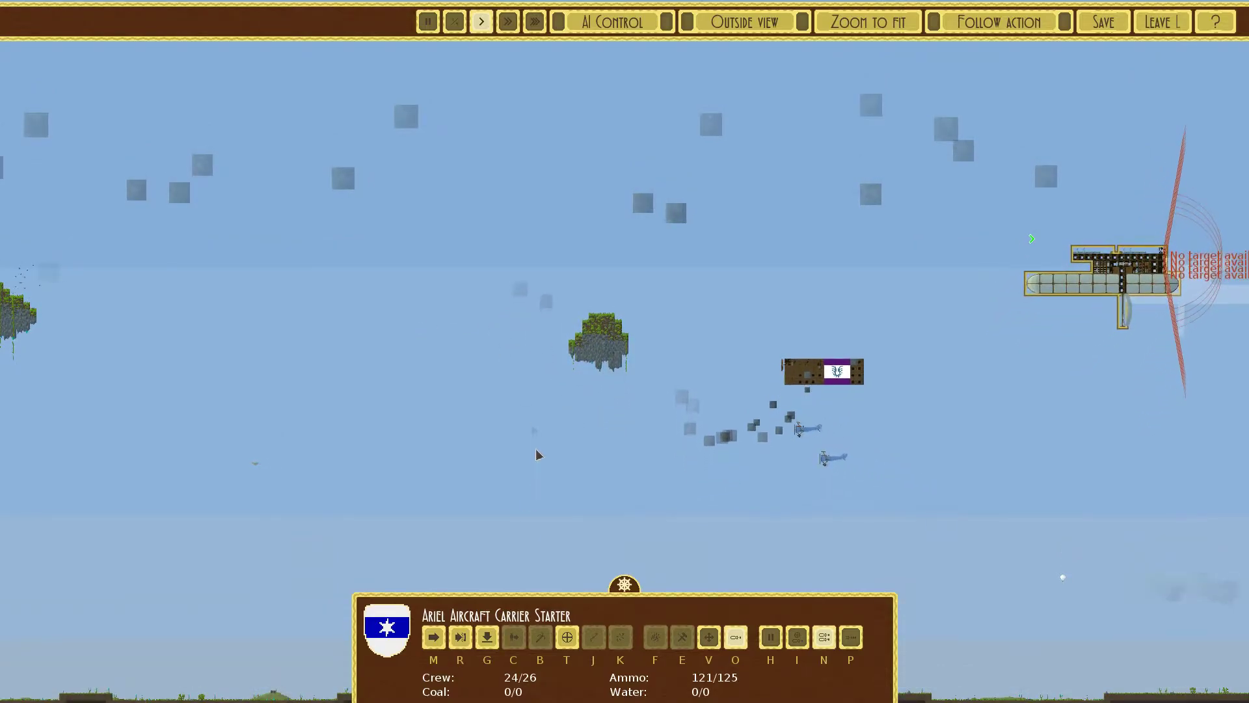
- Steer the carrier with further move orders toward and around the enemy ship
left_click(430, 638)
left_click(851, 462)
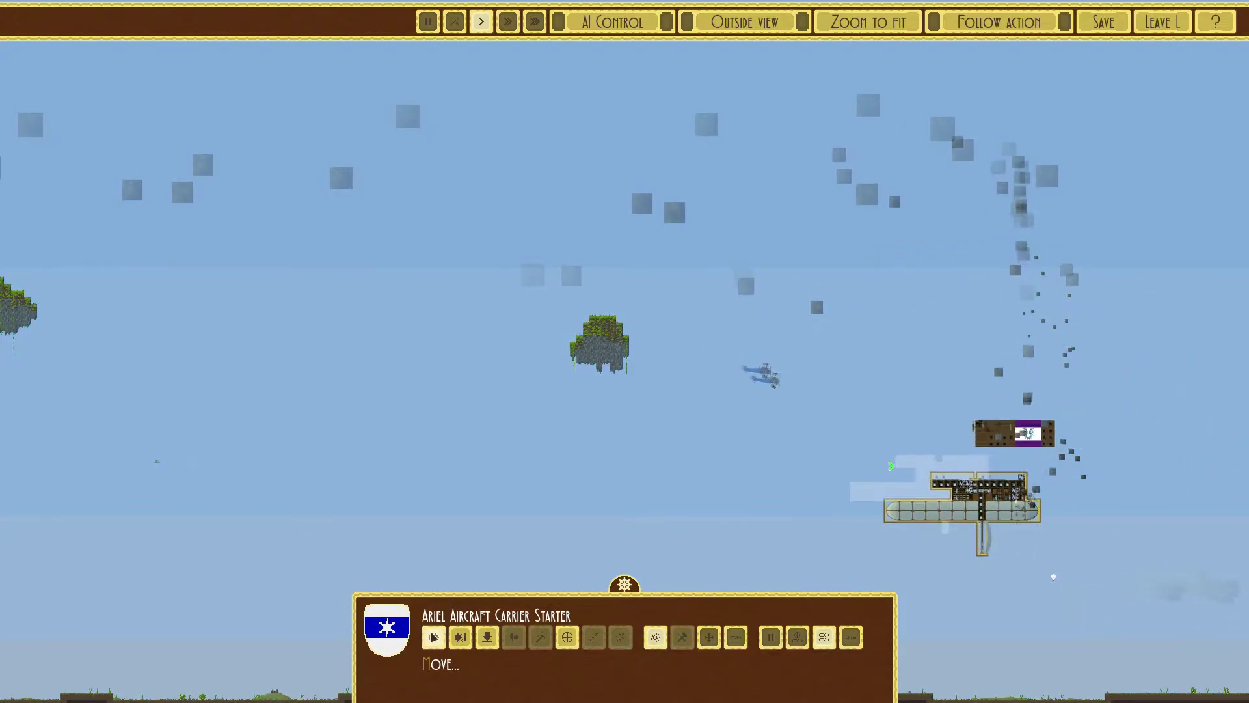
left_click(225, 508)
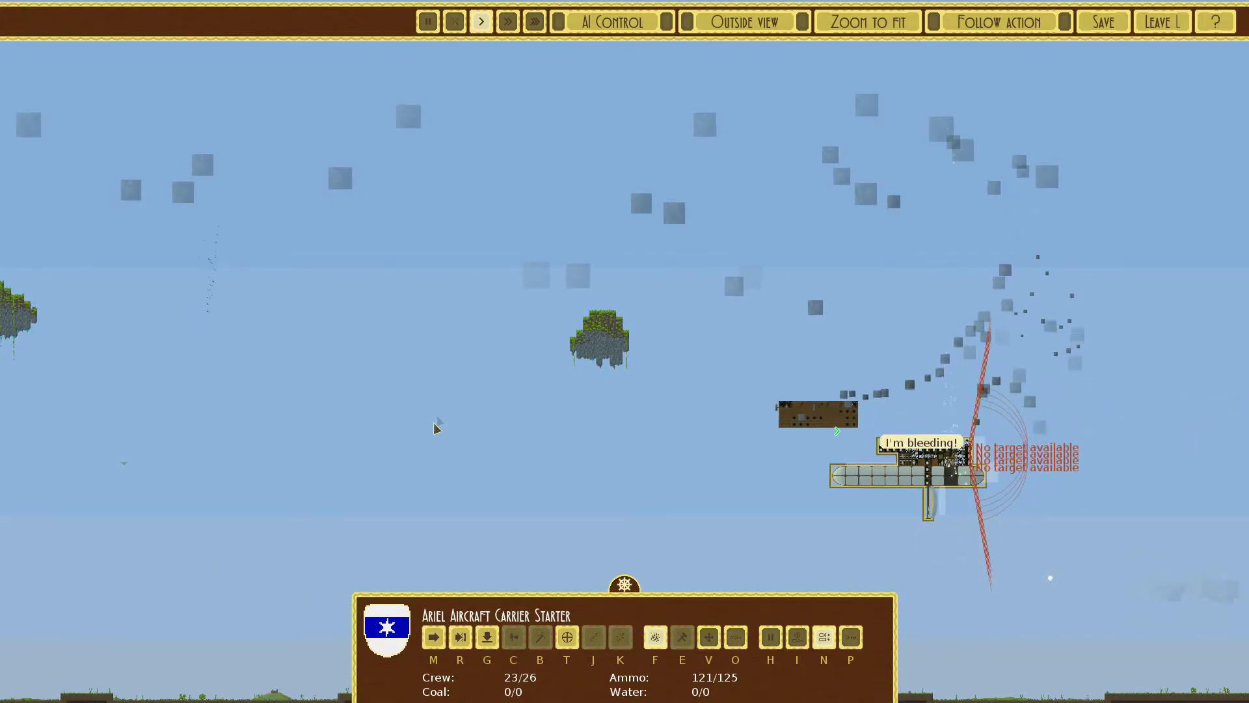
key("m")
left_click(293, 473)
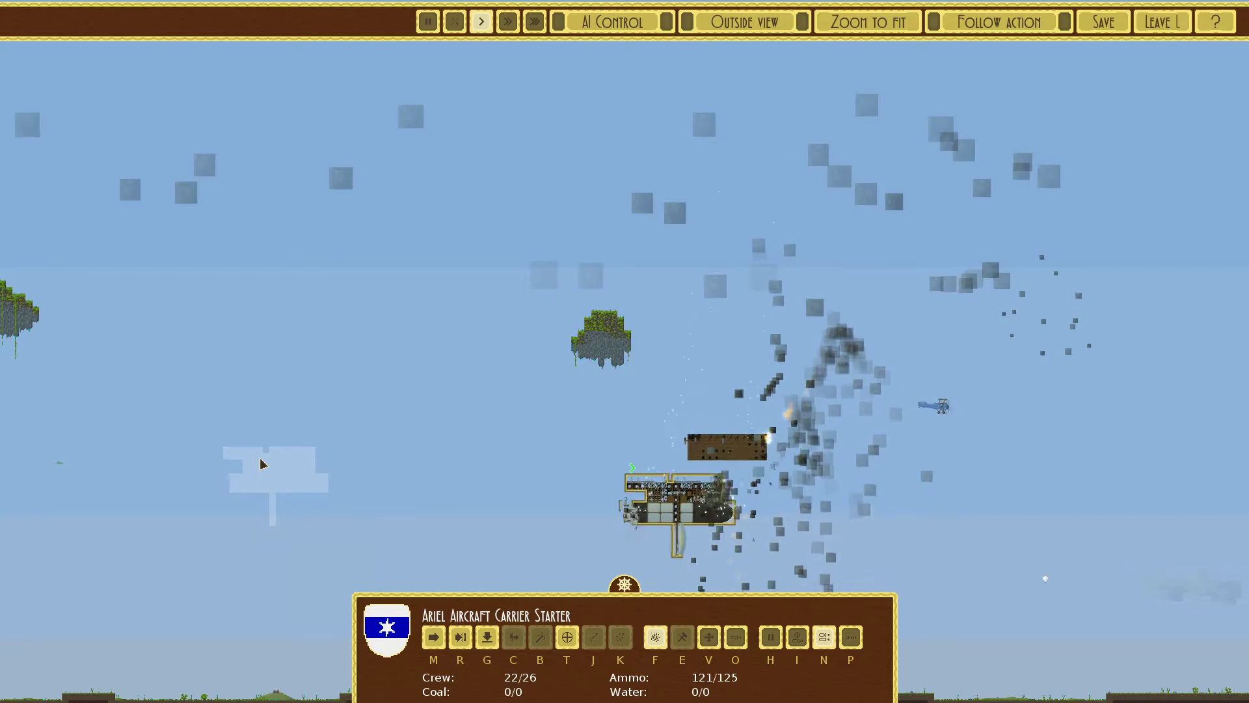
- Exit combat and go back to the main menu
key("Escape")
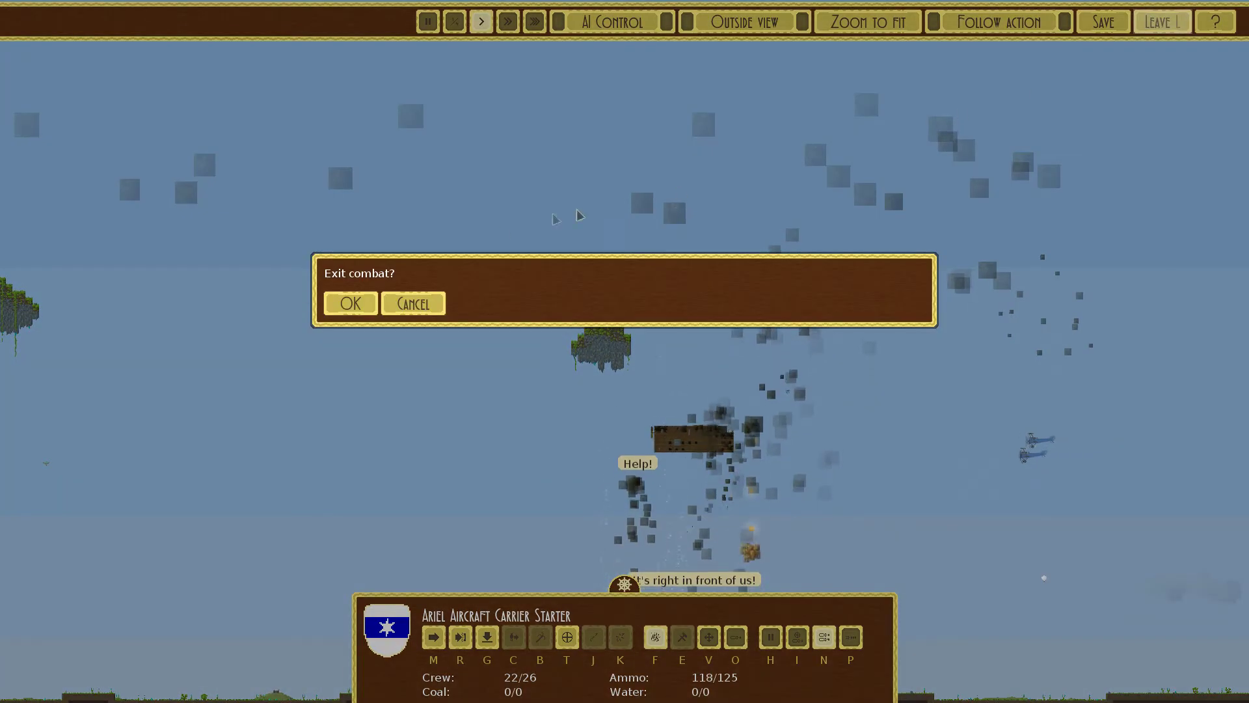
left_click(348, 303)
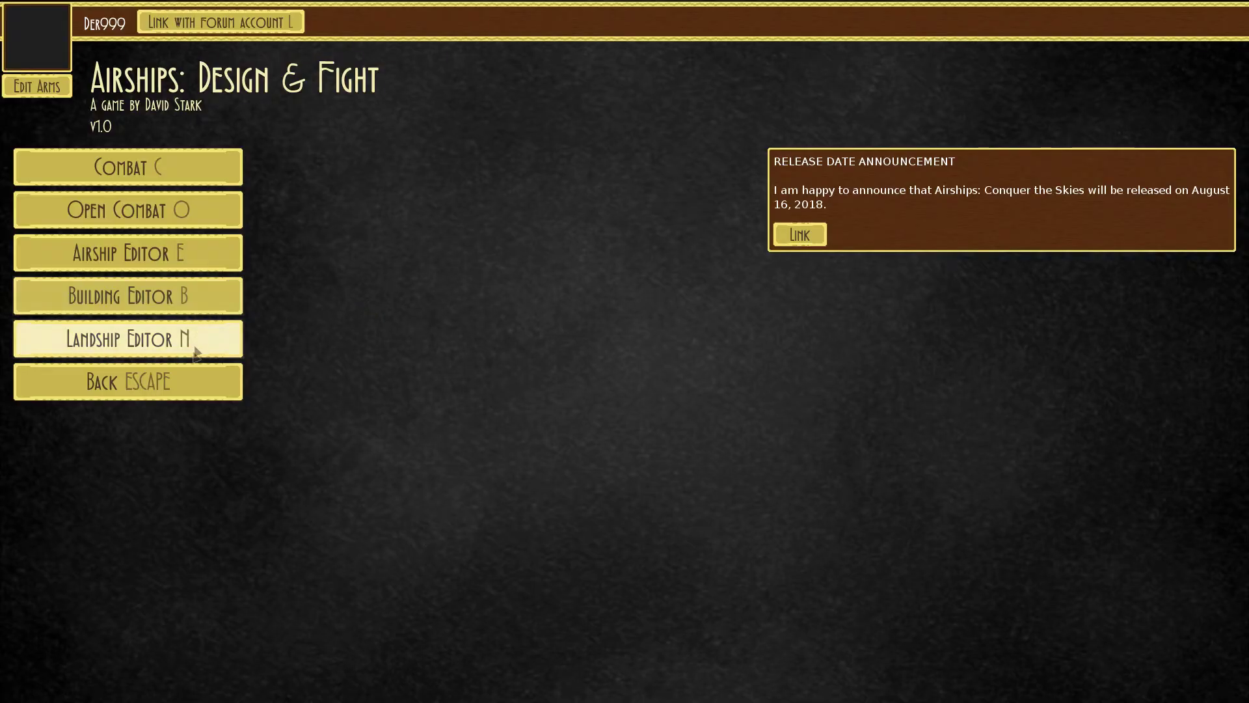
left_click(188, 372)
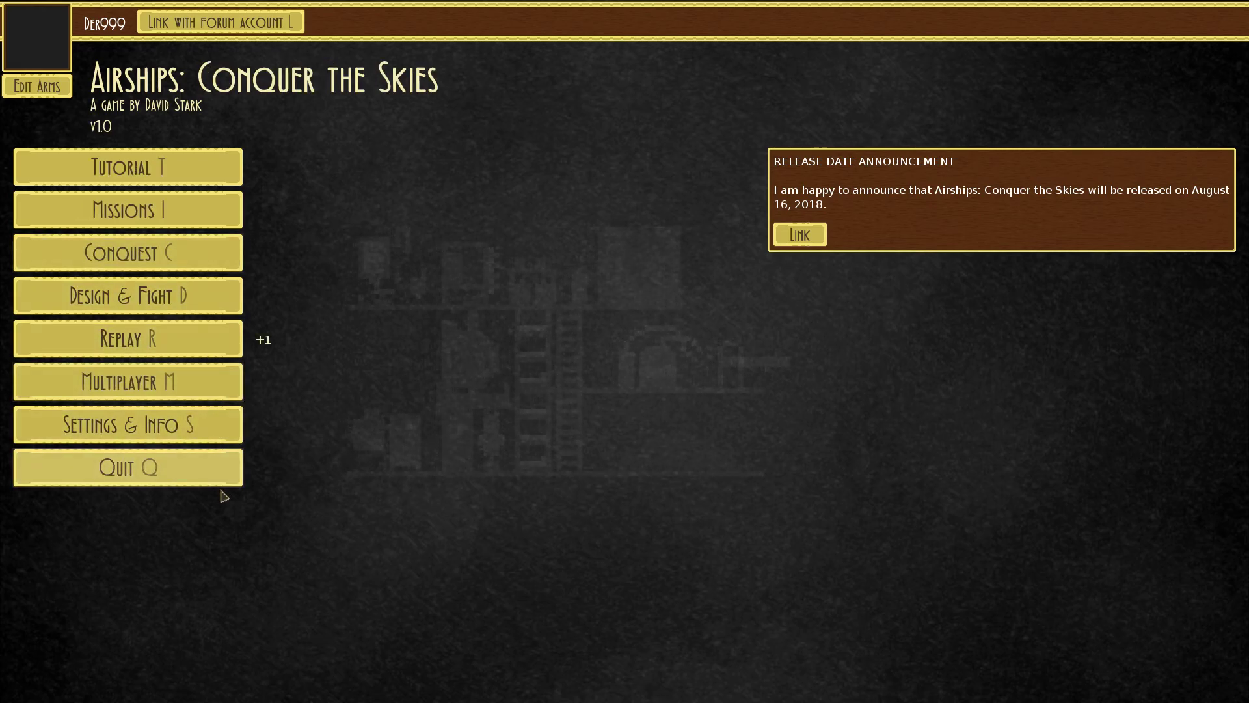